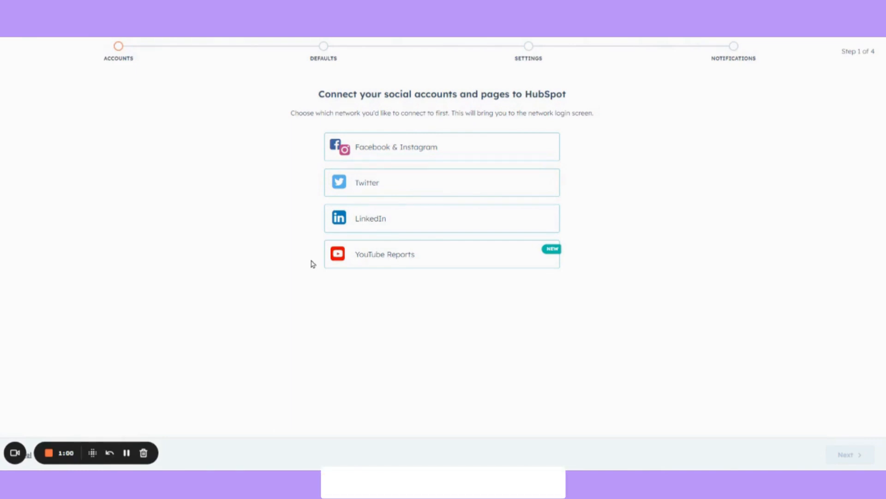
# Connect LinkedIn to HubSpot, selecting both the personal profile and the Sellerant page.
pyautogui.click(389, 224)
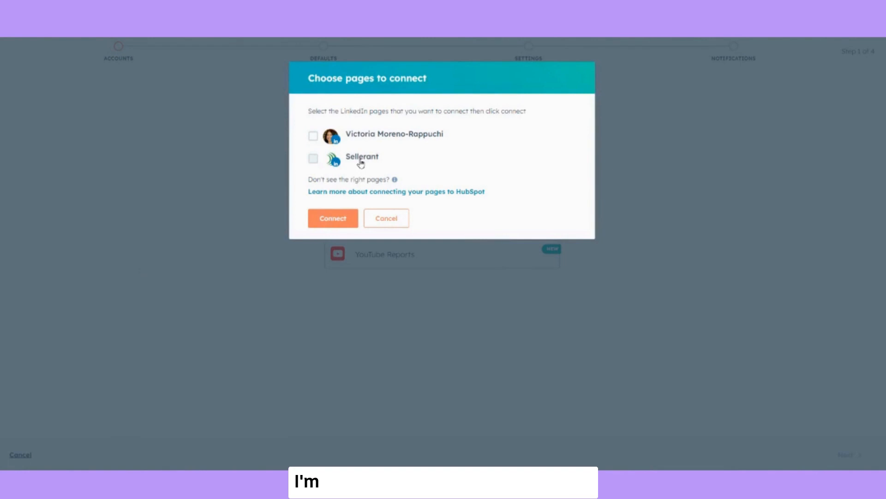
pyautogui.click(314, 137)
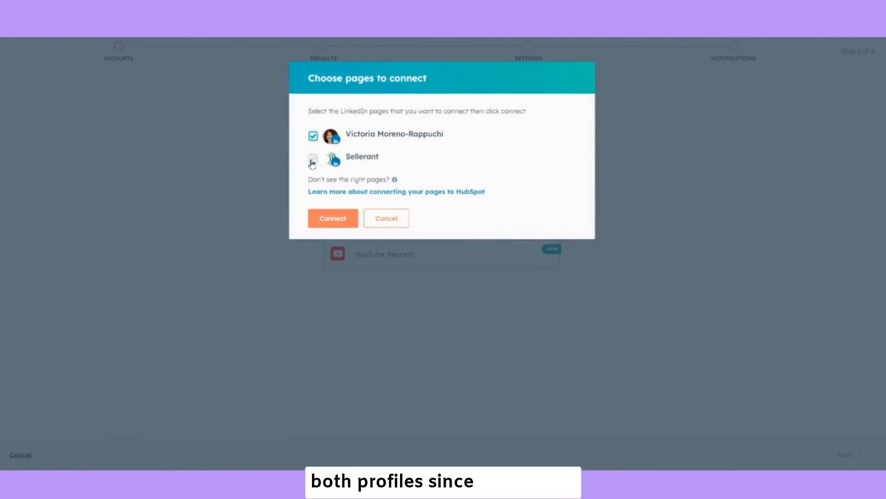
pyautogui.click(312, 160)
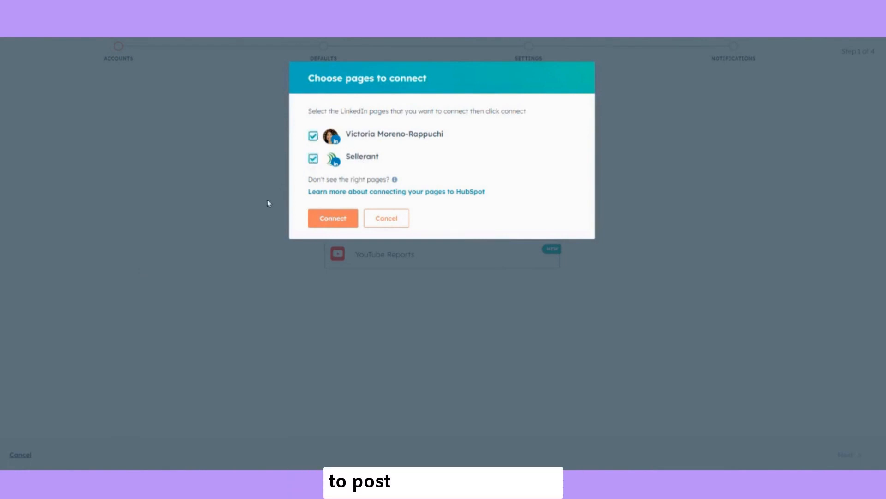
pyautogui.click(334, 223)
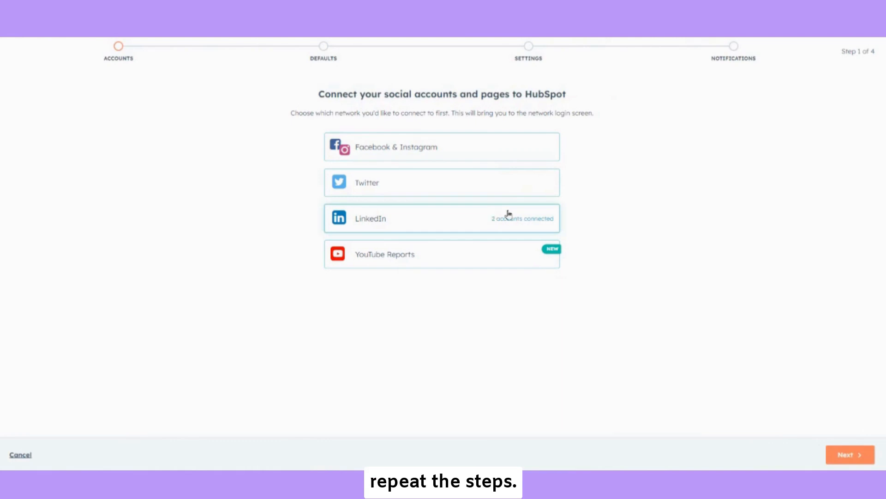
# Complete the social setup with no default posting account and no email summary, and postpone creating a post.
pyautogui.click(855, 457)
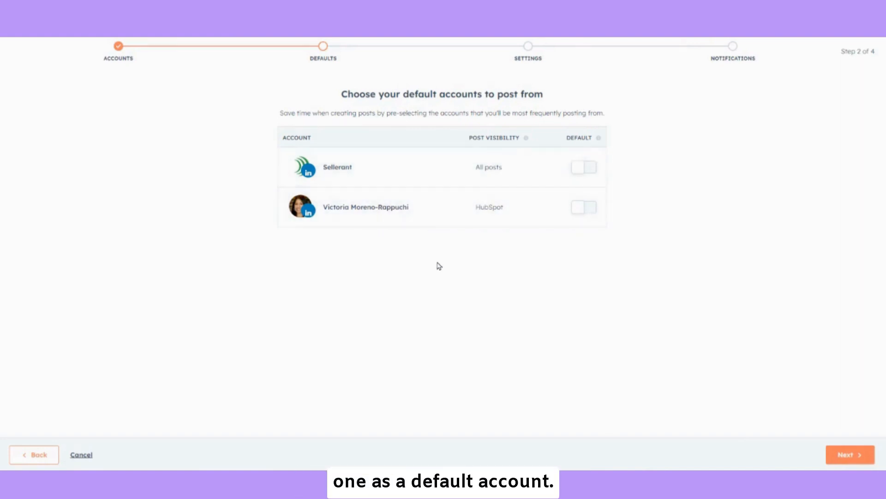
pyautogui.click(849, 455)
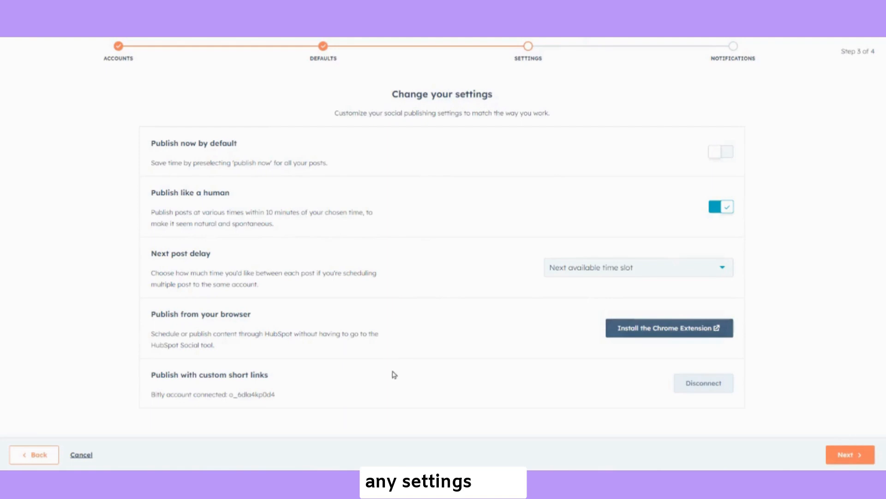
pyautogui.click(842, 455)
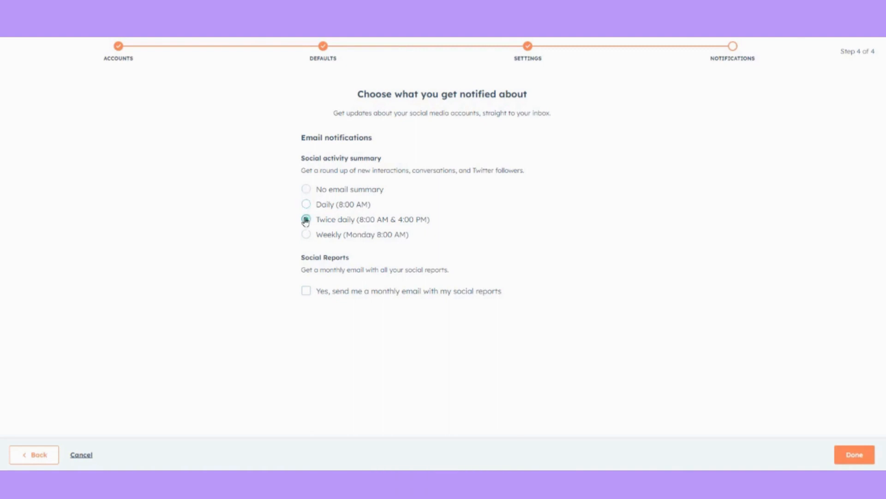
pyautogui.click(852, 455)
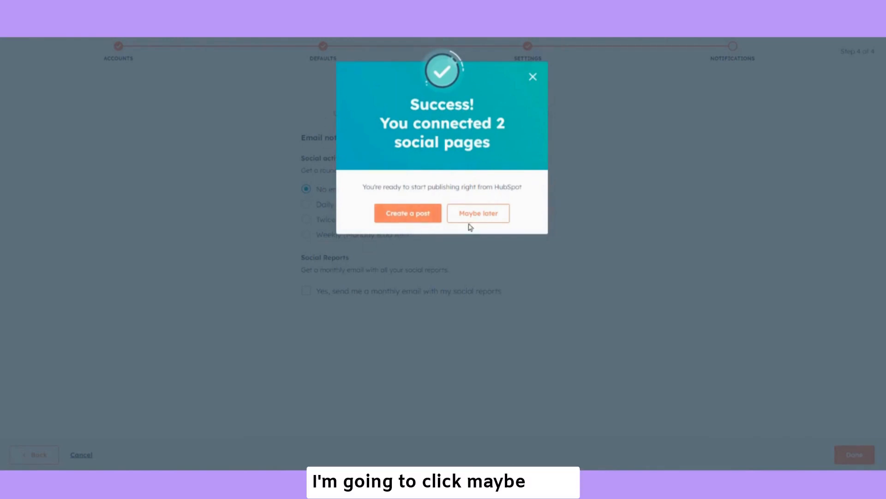
pyautogui.click(481, 214)
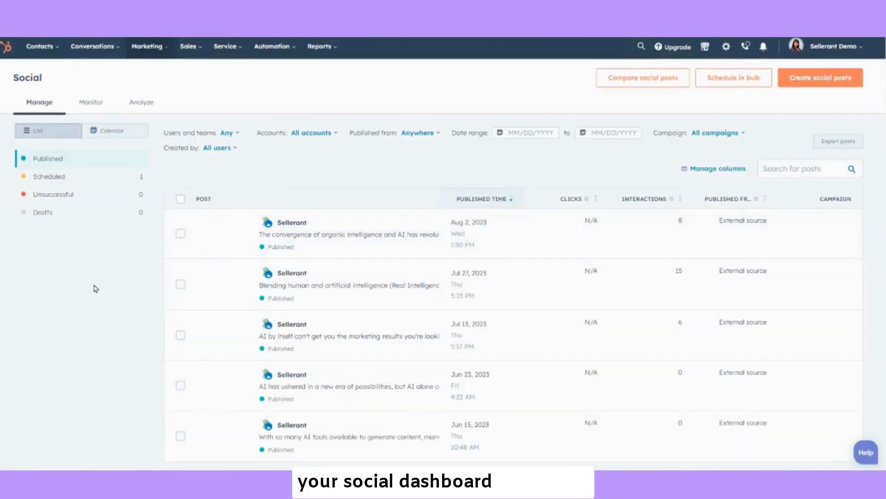
# Open the Social tool from the marketing tools and review the scheduled, unsuccessful and draft post lists.
pyautogui.click(149, 48)
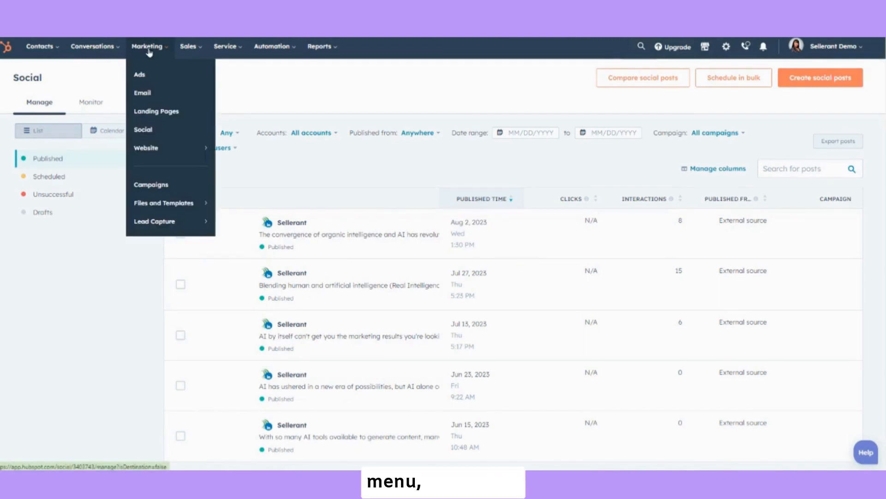
pyautogui.click(152, 131)
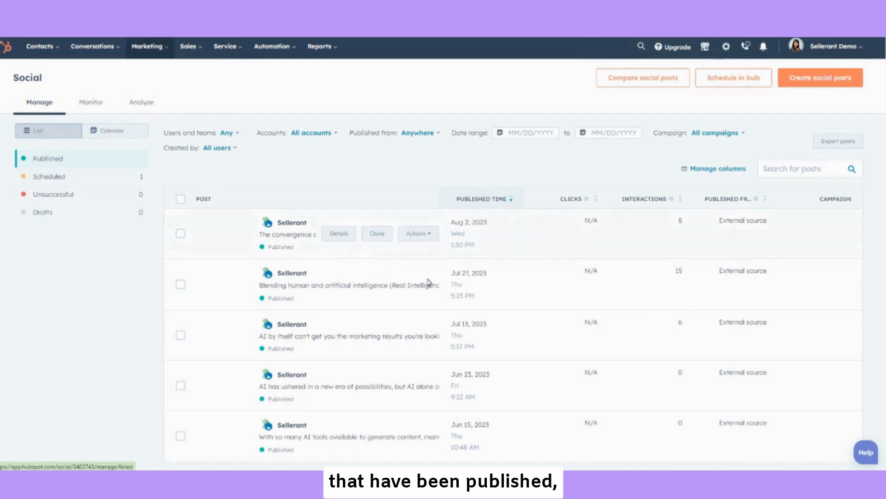
pyautogui.click(43, 181)
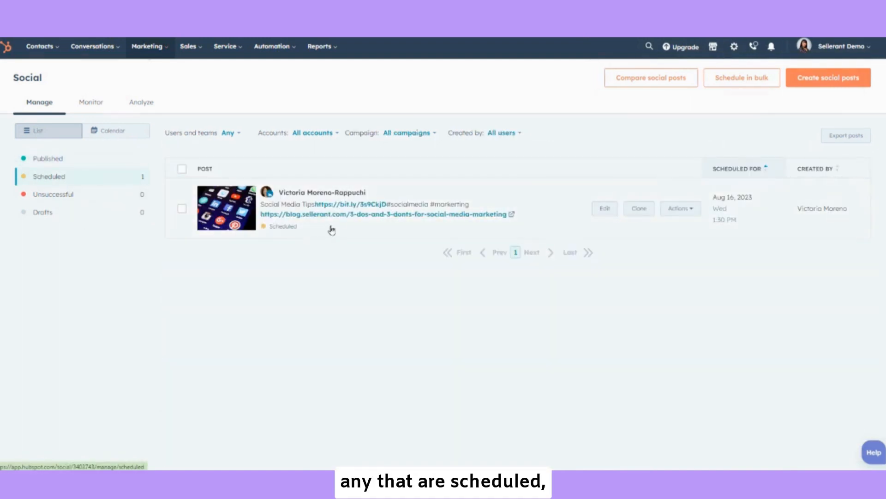
pyautogui.click(48, 195)
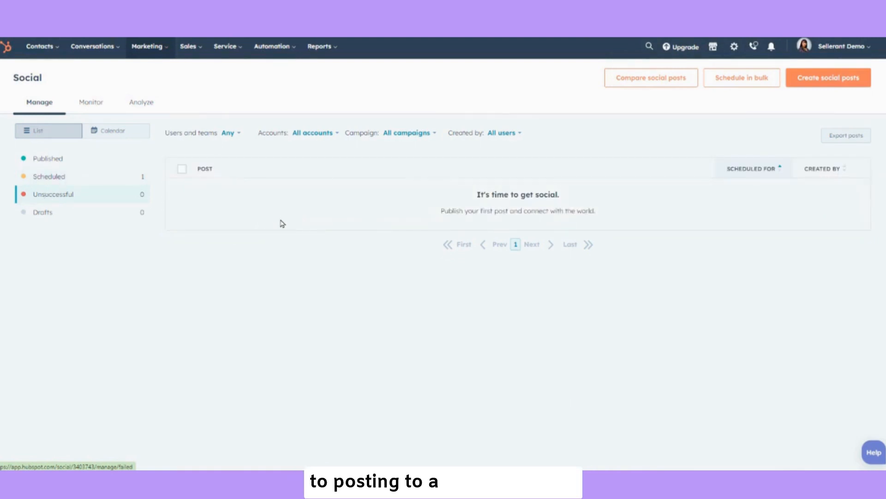
pyautogui.click(40, 213)
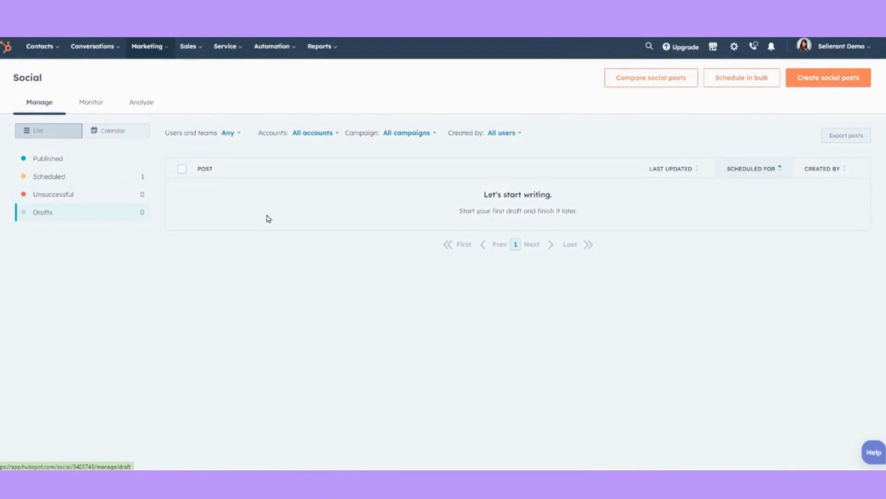
# Show the social posts as a calendar and preview the post scheduled for August 16.
pyautogui.click(118, 130)
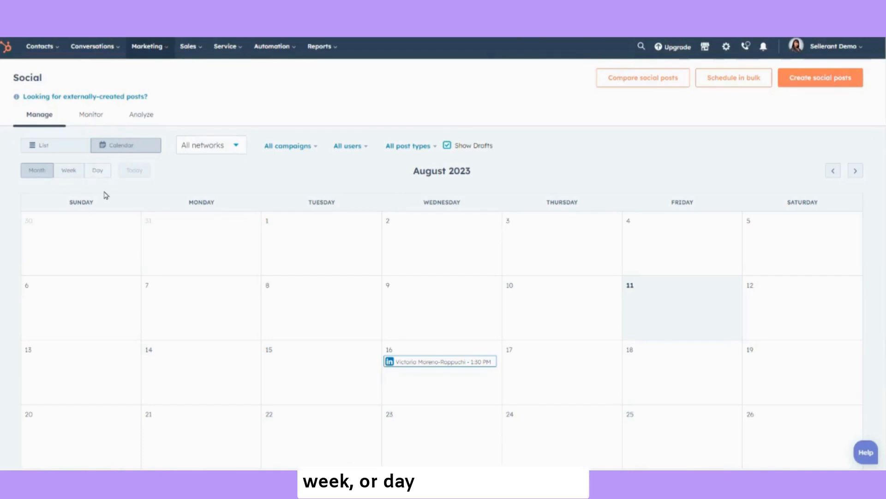
pyautogui.scroll(-1, 254, 324)
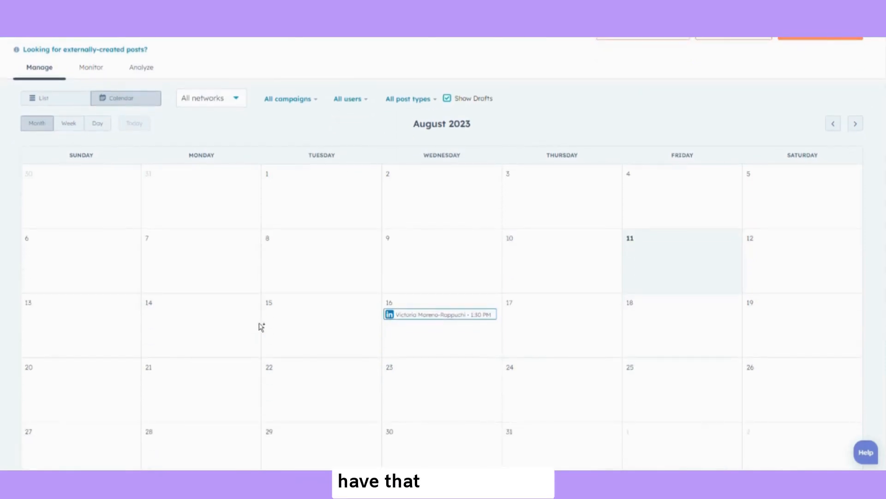
pyautogui.moveTo(435, 315)
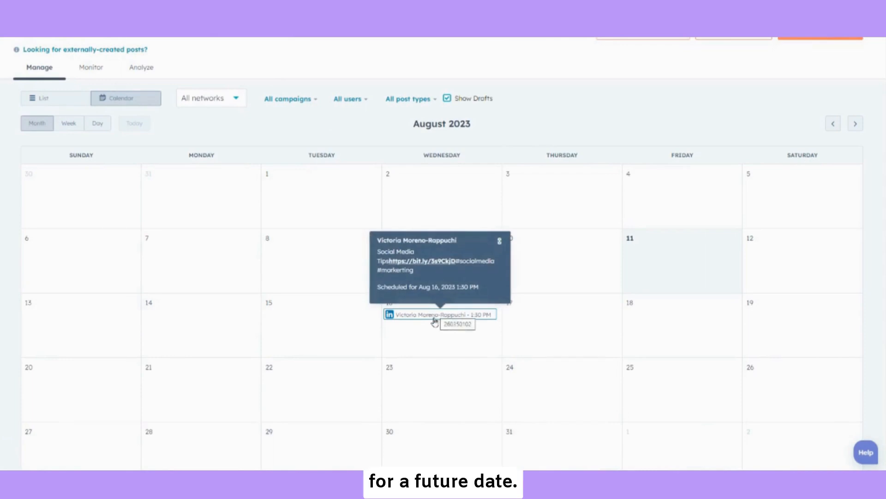
# Examine the calendar's network, campaign and post type filter options, and return to the list of posts.
pyautogui.click(235, 98)
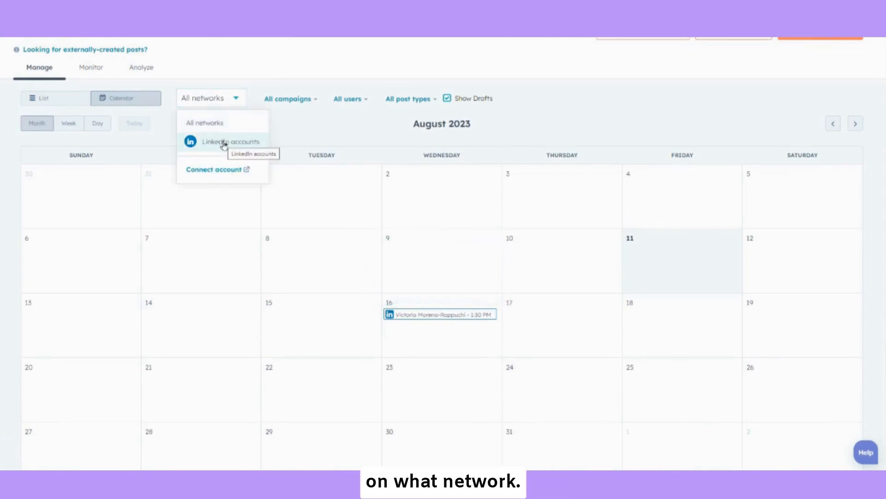
pyautogui.click(304, 100)
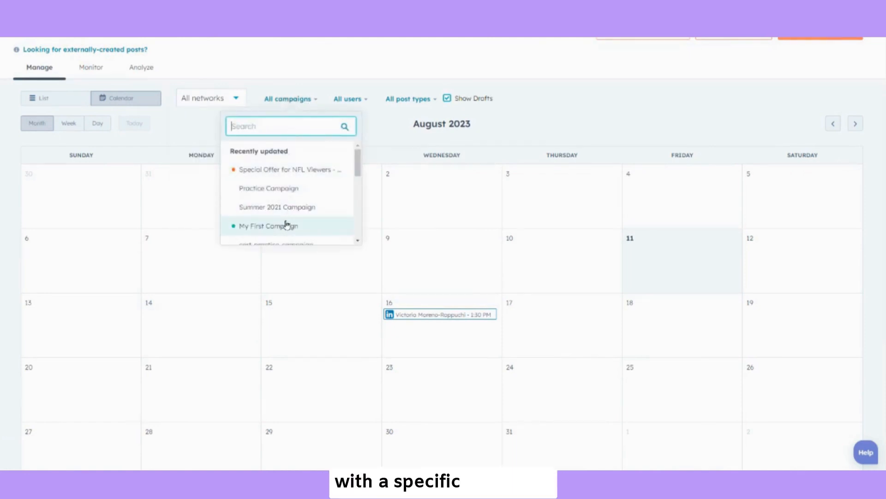
pyautogui.click(369, 118)
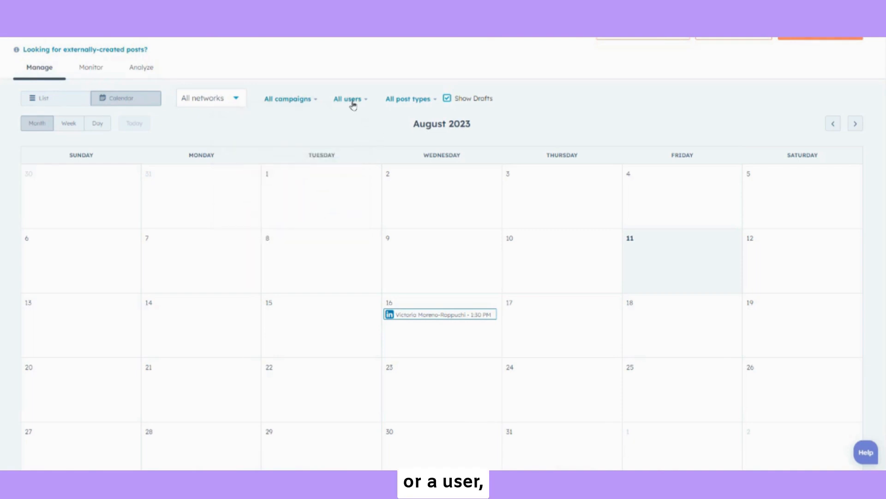
pyautogui.click(417, 102)
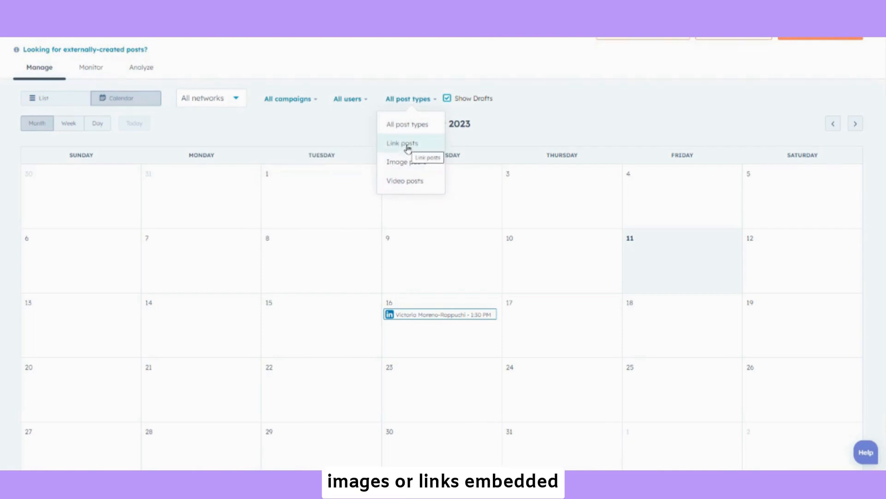
pyautogui.click(313, 124)
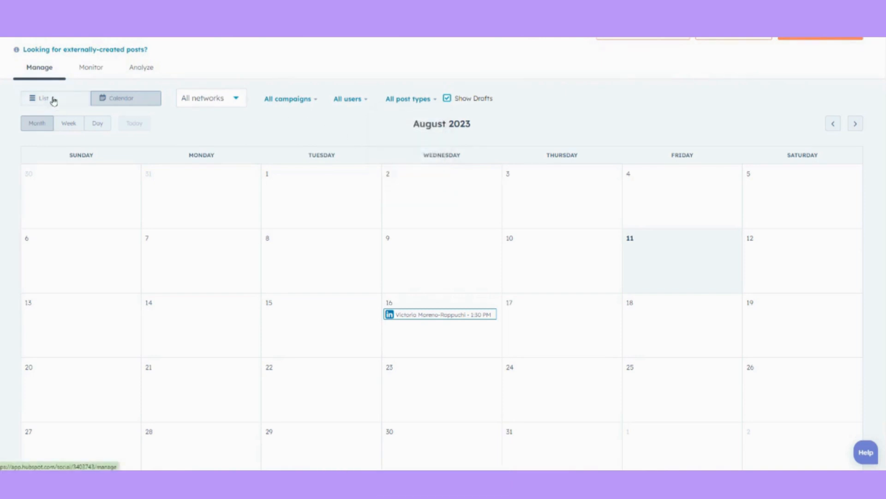
pyautogui.click(53, 99)
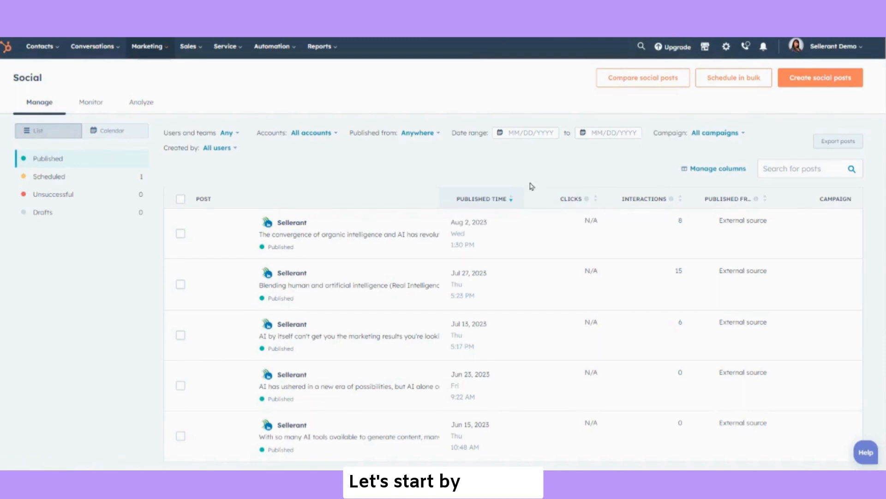
# Start a new social post and choose both the Sellerant page and the personal LinkedIn profile as posting accounts.
pyautogui.click(820, 82)
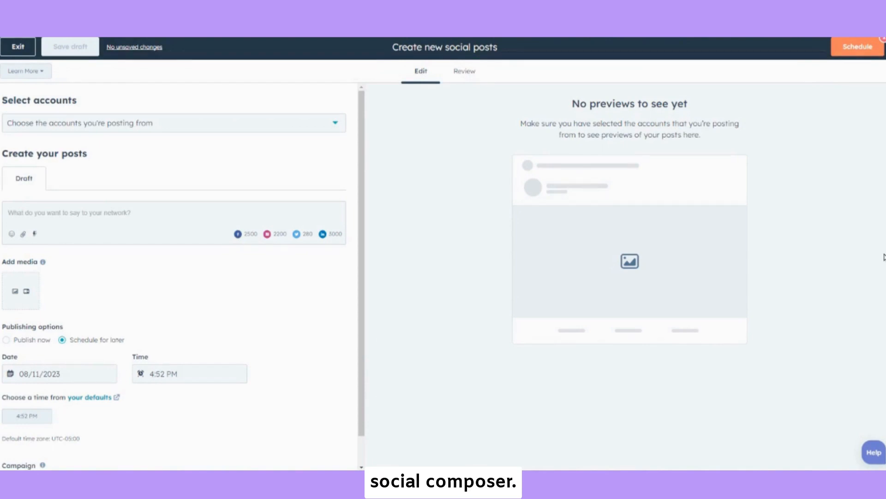
pyautogui.click(225, 128)
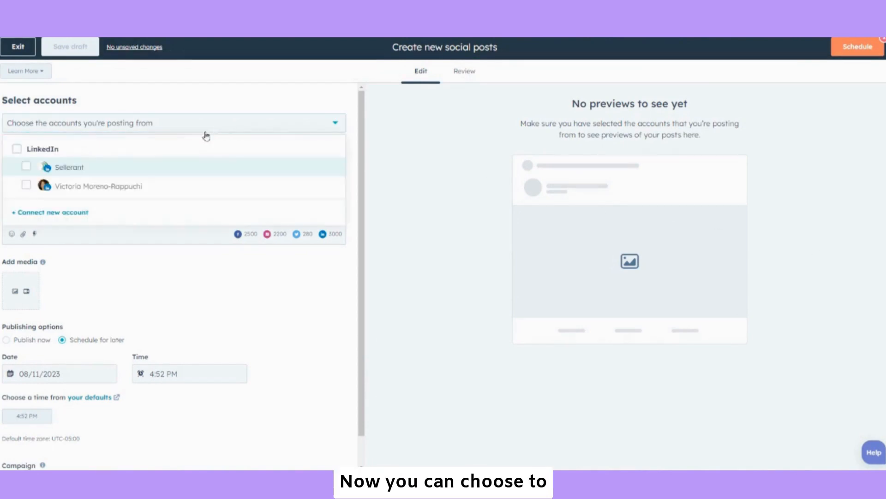
pyautogui.click(26, 168)
pyautogui.click(26, 185)
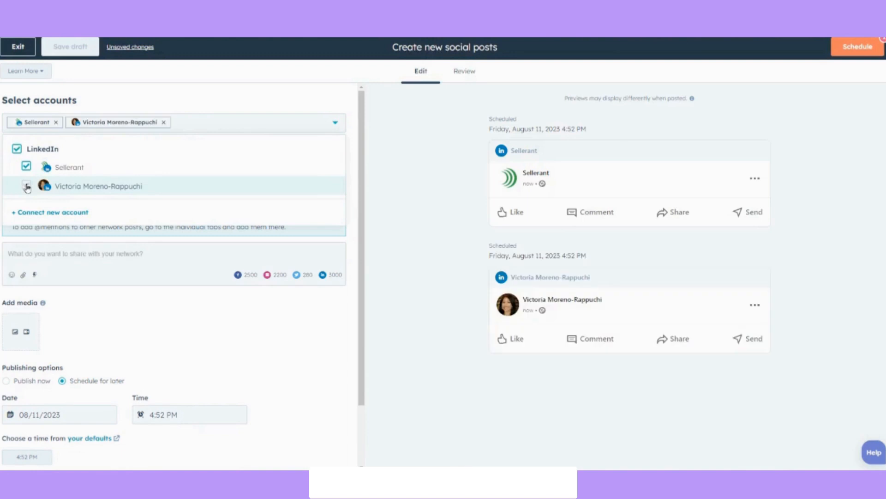
pyautogui.click(176, 102)
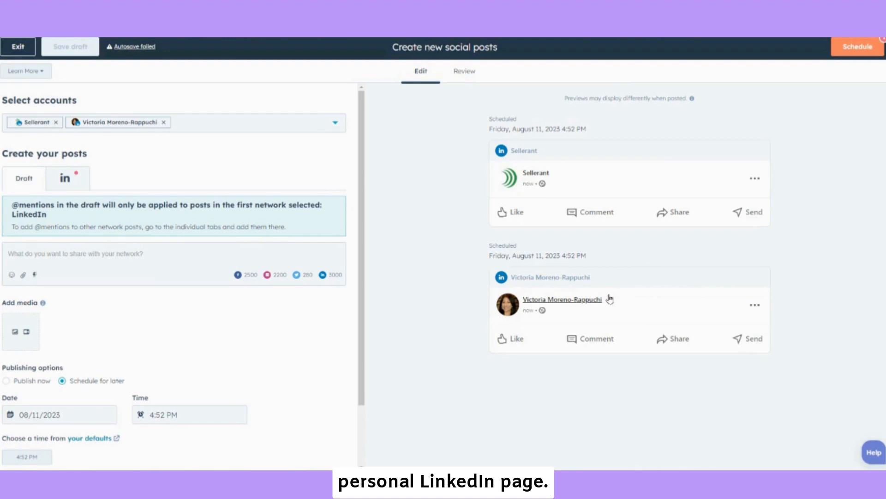
pyautogui.click(39, 255)
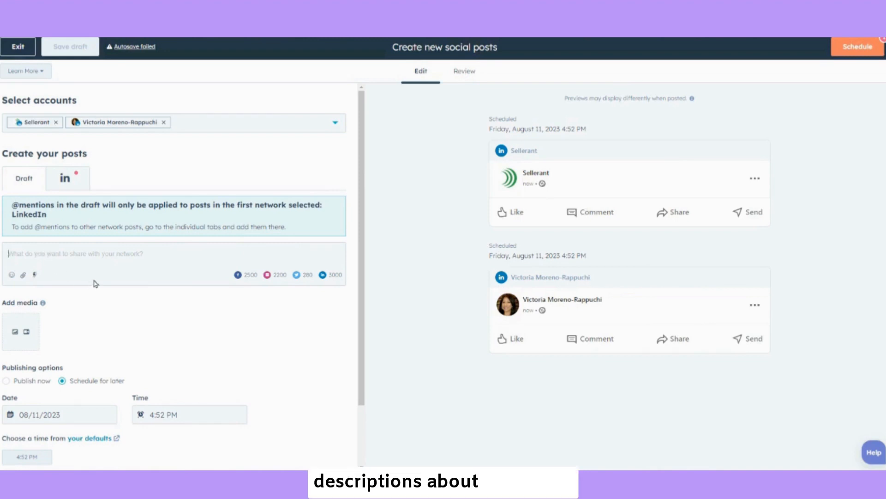
pyautogui.write("3 Do's and Don'ts fo")
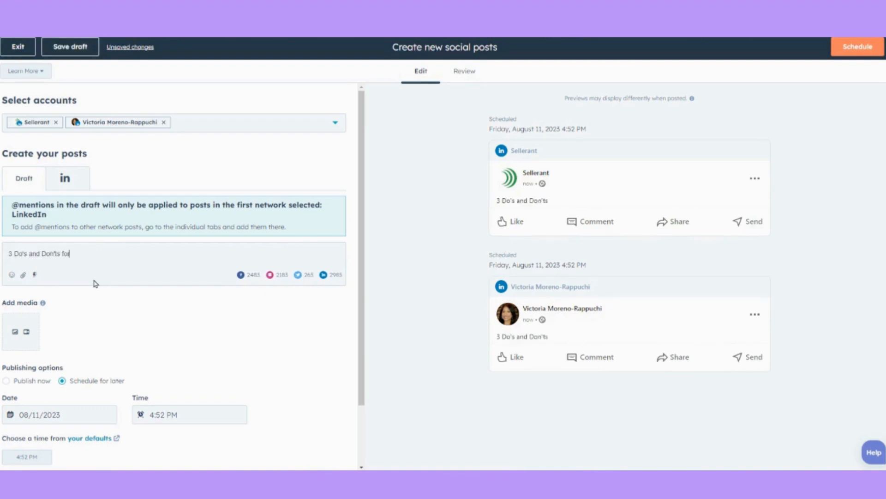
pyautogui.write('r Social Med')
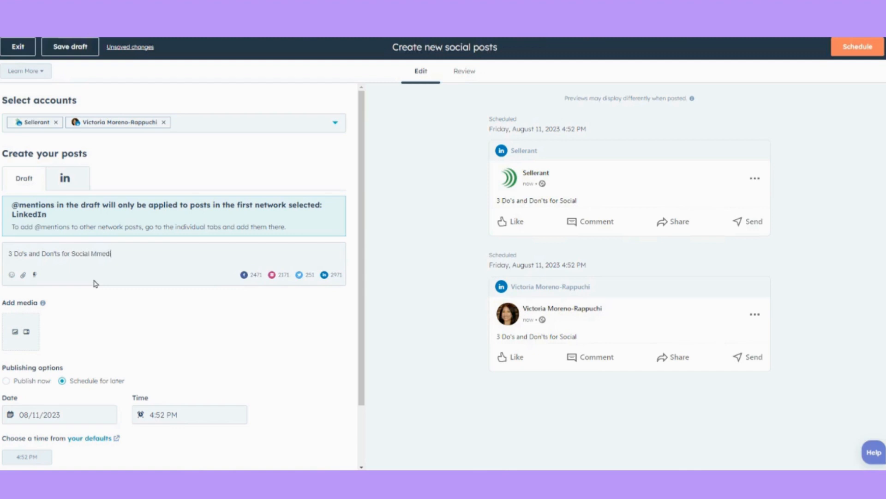
pyautogui.write('ia')
pyautogui.press('Return')
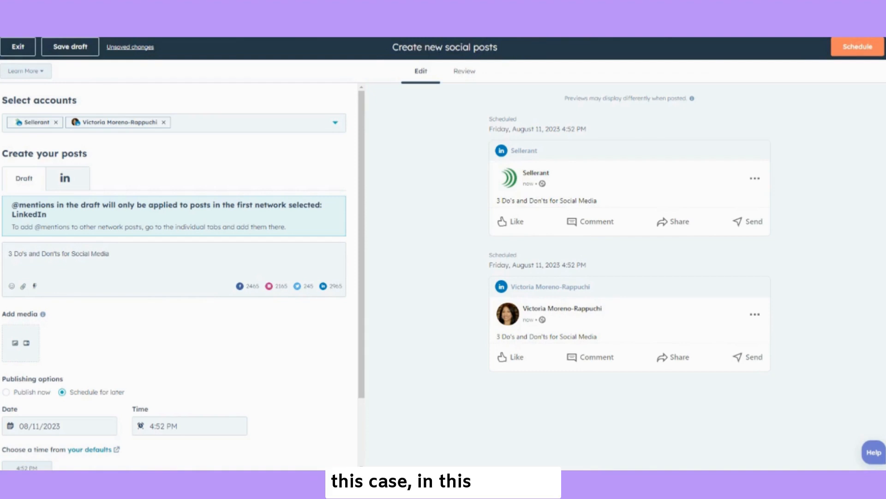
pyautogui.rightClick(55, 267)
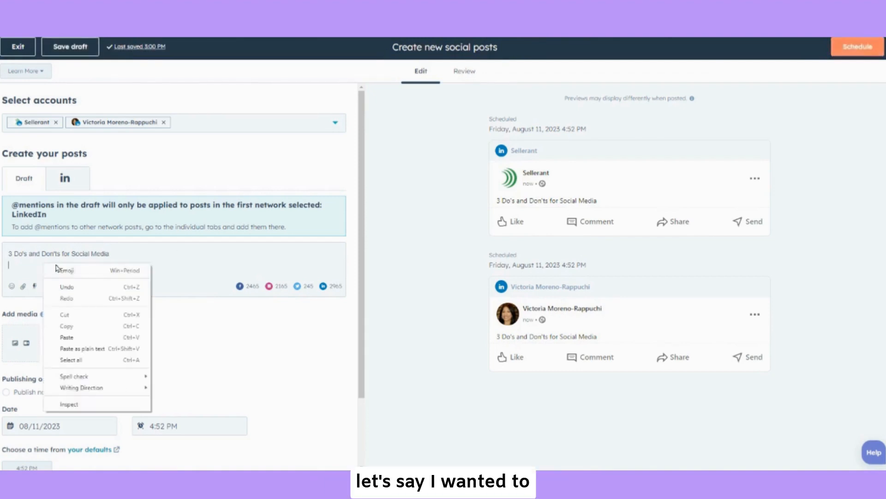
pyautogui.click(66, 337)
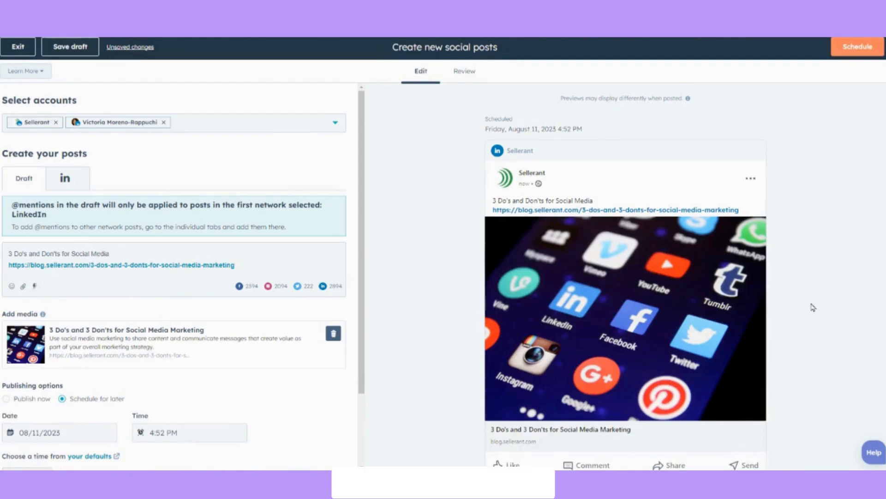
pyautogui.scroll(-5, 790, 311)
pyautogui.scroll(-3, 820, 309)
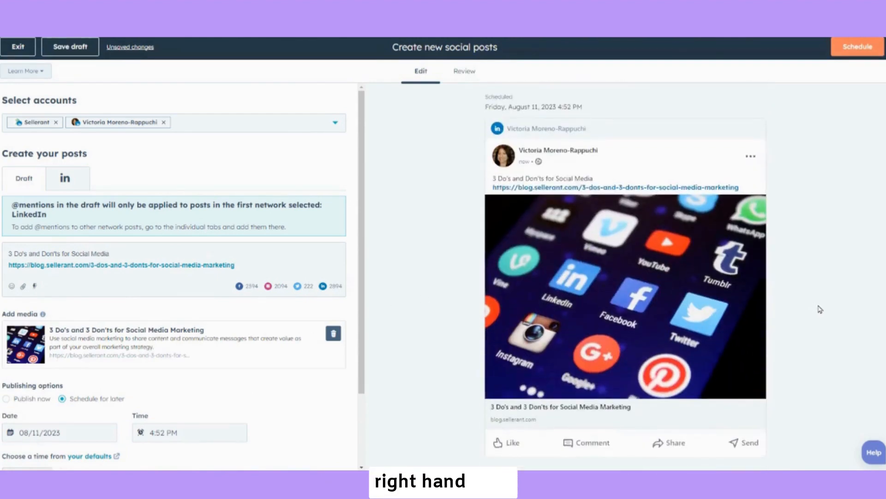
pyautogui.scroll(6, 819, 307)
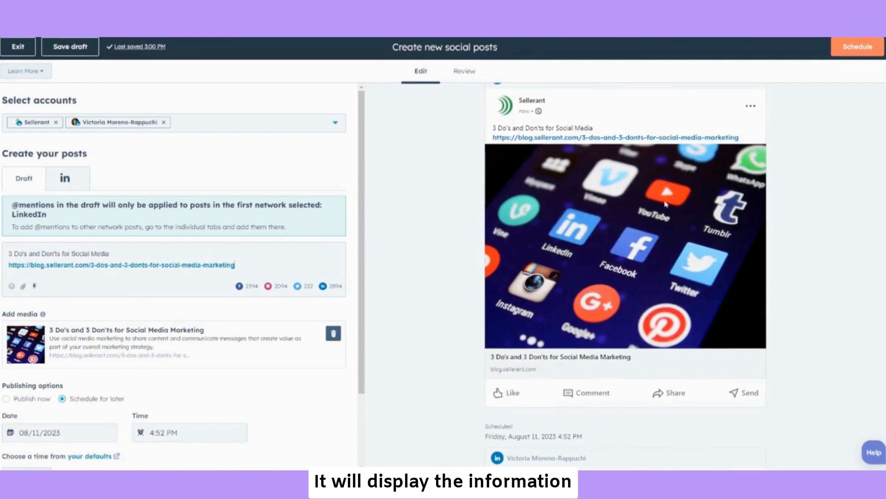
# Examine the previews of the Sellerant page post and the personal LinkedIn profile post, comparing their text, link and image.
pyautogui.scroll(-3, 682, 358)
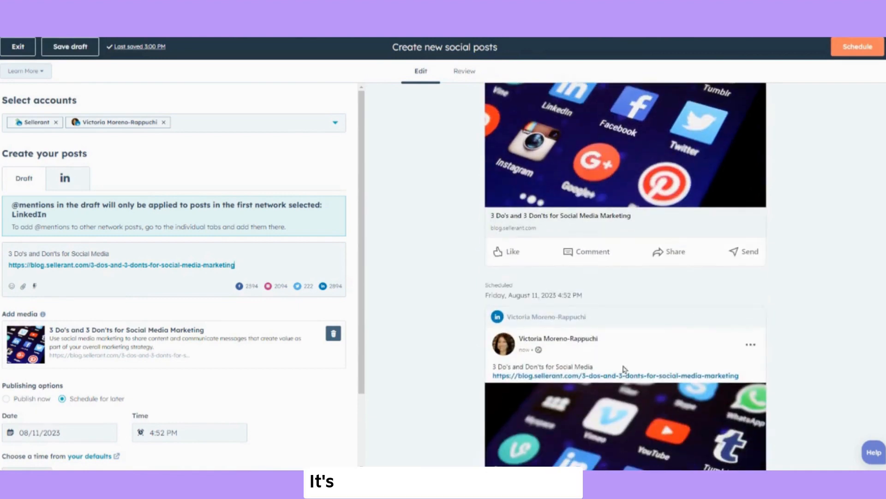
pyautogui.scroll(3, 523, 368)
pyautogui.scroll(1, 523, 368)
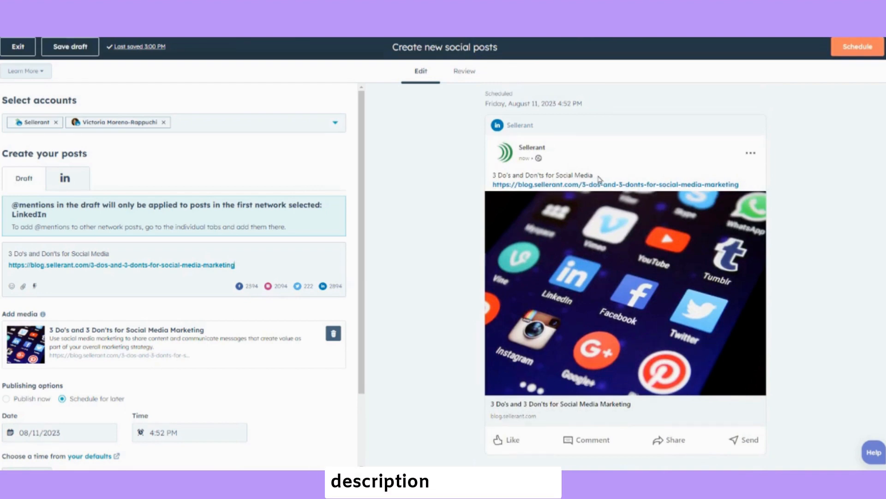
pyautogui.scroll(-4, 601, 180)
pyautogui.scroll(-2, 605, 256)
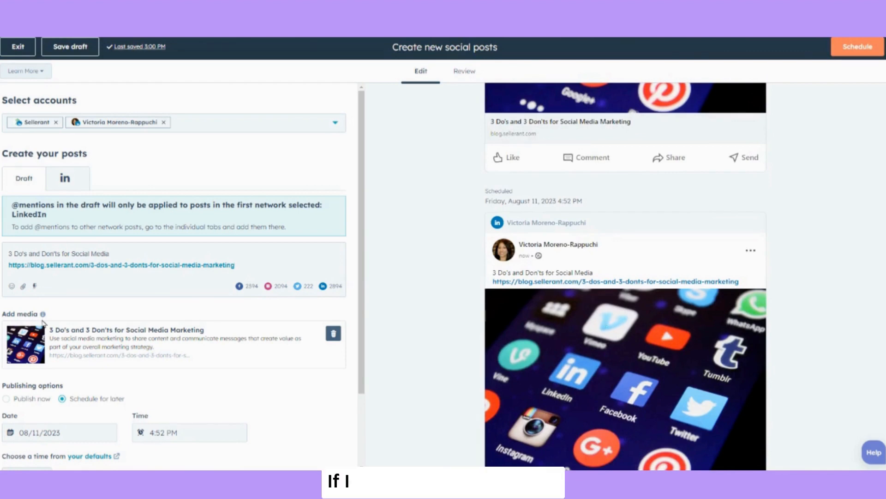
pyautogui.scroll(2, 451, 239)
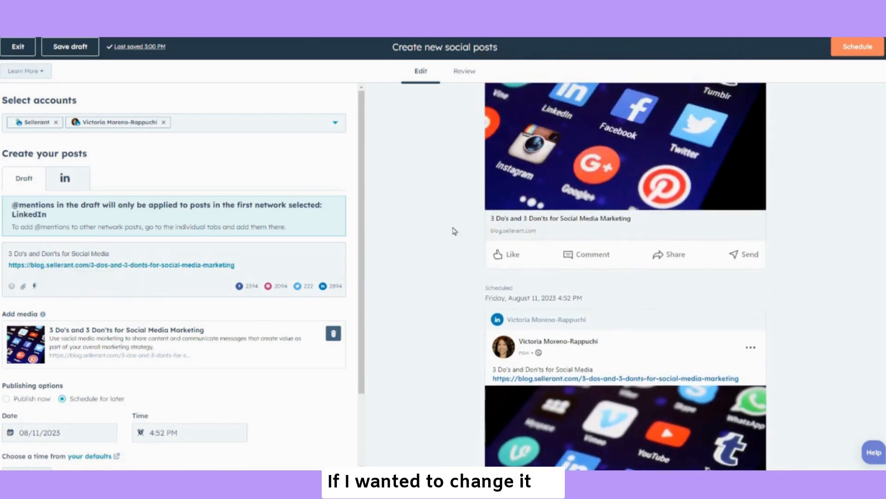
pyautogui.scroll(4, 455, 231)
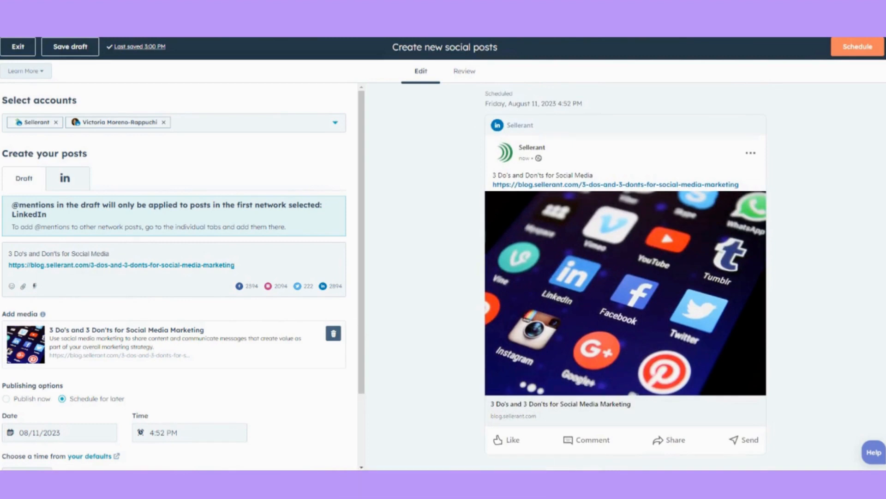
# In the LinkedIn versions, replace the text above the link in the personal profile's post with "Top Tips" and check its preview.
pyautogui.click(64, 180)
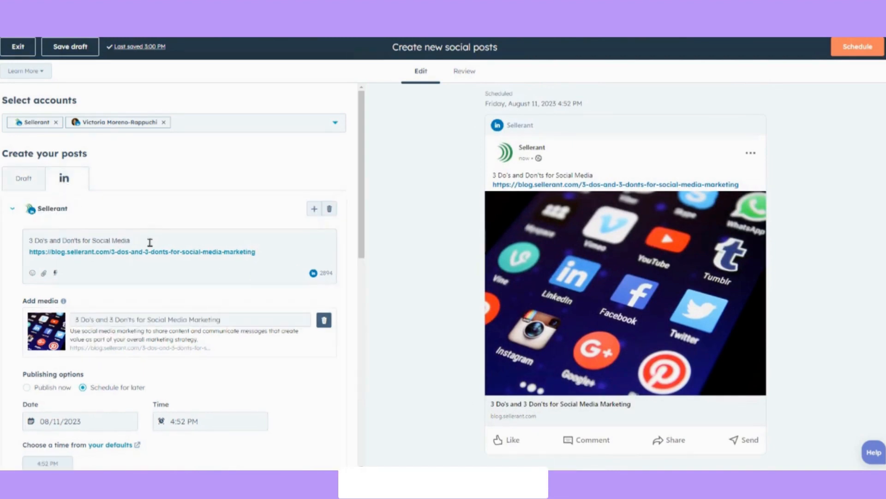
pyautogui.scroll(-3, 152, 240)
pyautogui.scroll(2, 159, 260)
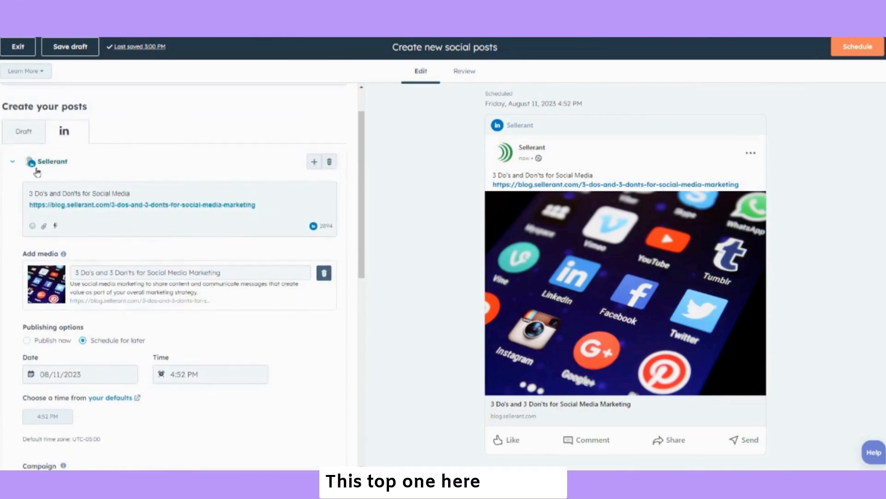
pyautogui.scroll(-1, 51, 171)
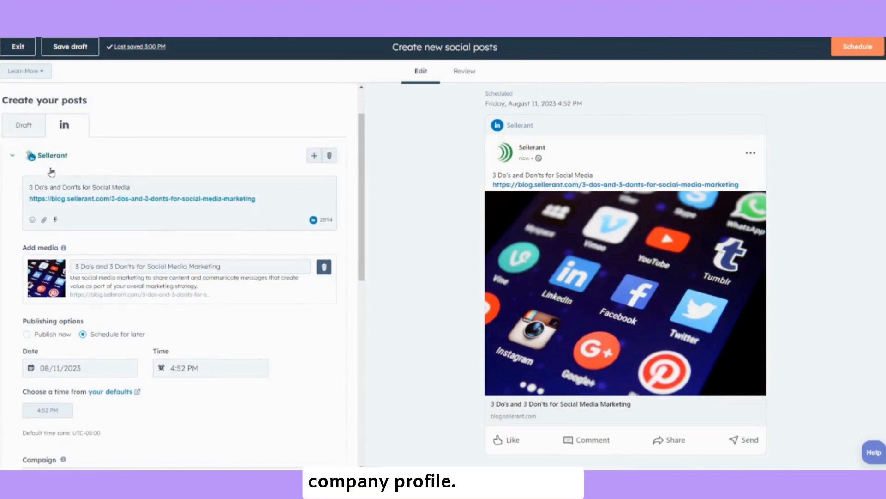
pyautogui.scroll(-8, 51, 172)
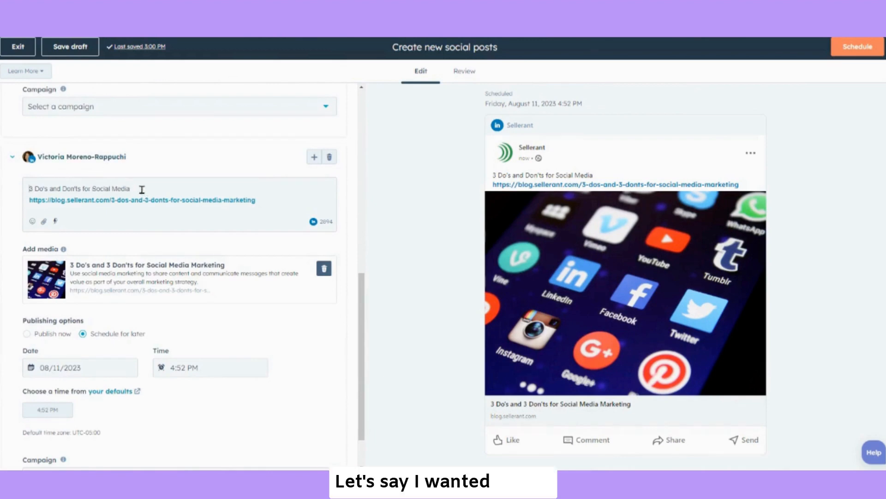
pyautogui.moveTo(137, 185); pyautogui.dragTo(20, 192)
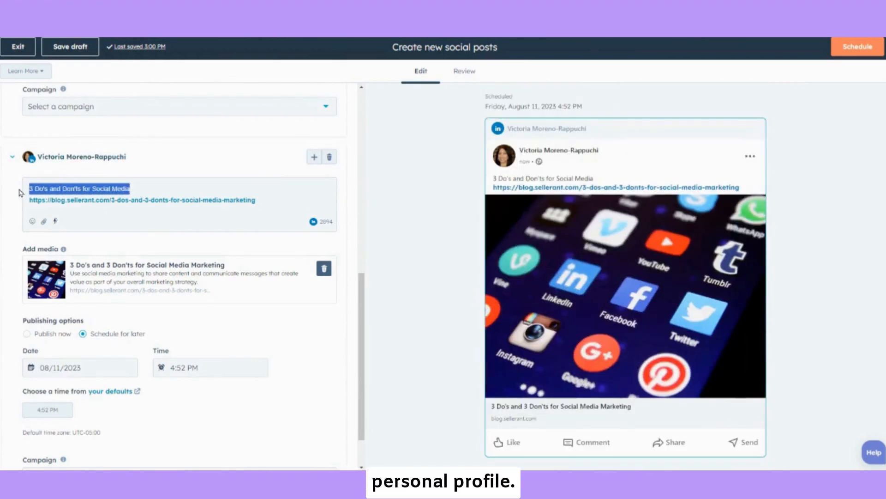
pyautogui.write('Top Tips')
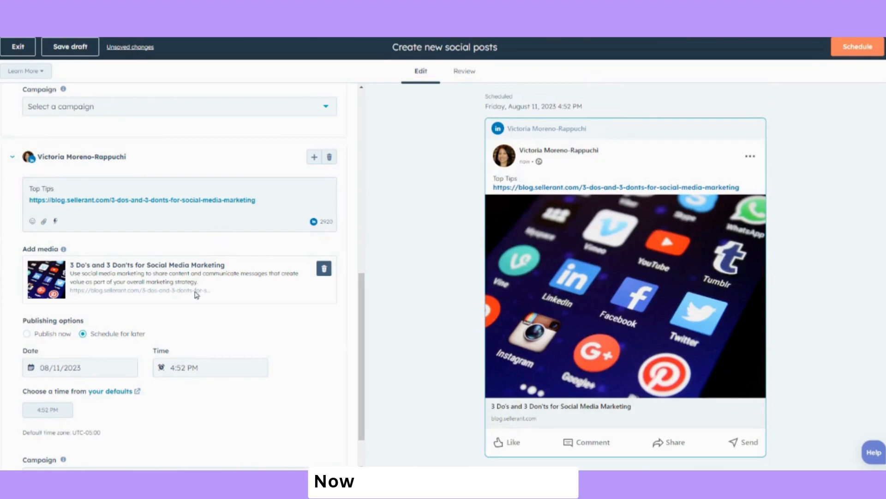
pyautogui.scroll(3, 481, 245)
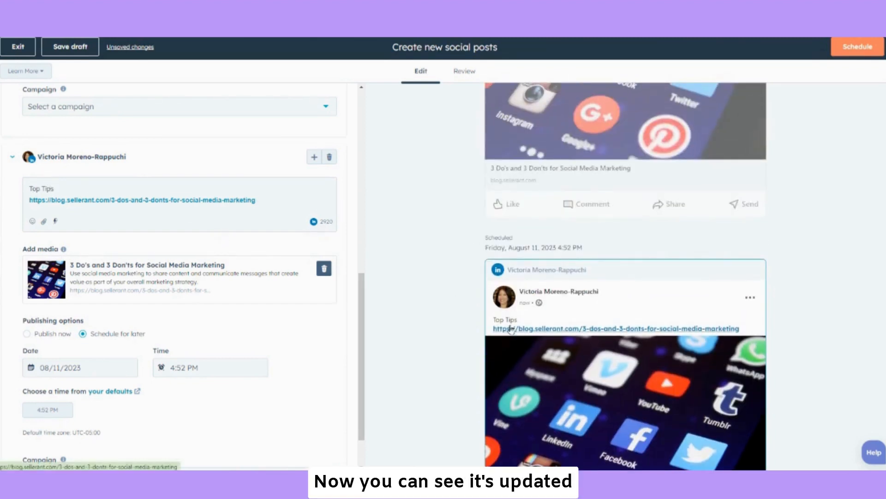
pyautogui.scroll(5, 616, 307)
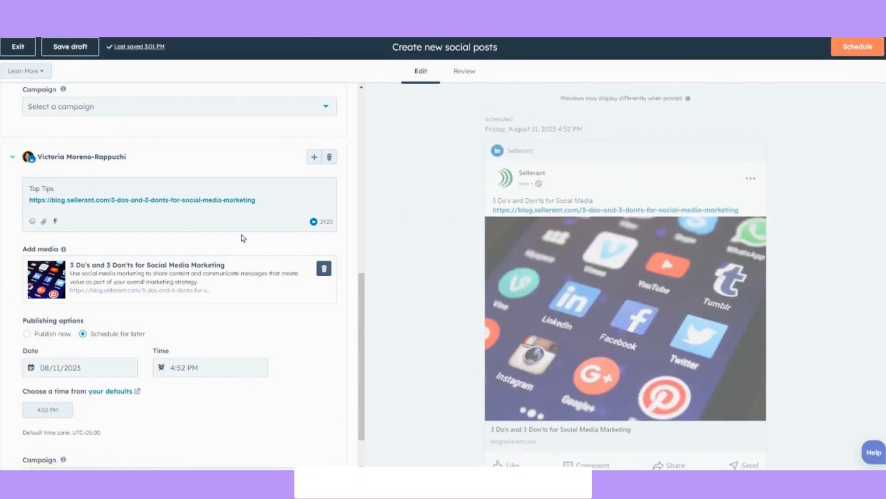
# Set the publishing option to Publish now for both the Sellerant post and the personal profile's post.
pyautogui.scroll(3, 242, 237)
pyautogui.scroll(2, 242, 237)
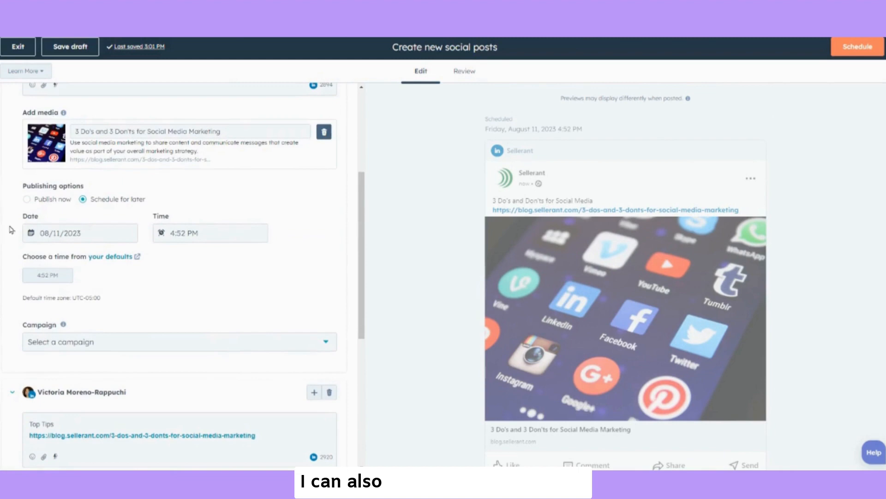
pyautogui.scroll(1, 54, 234)
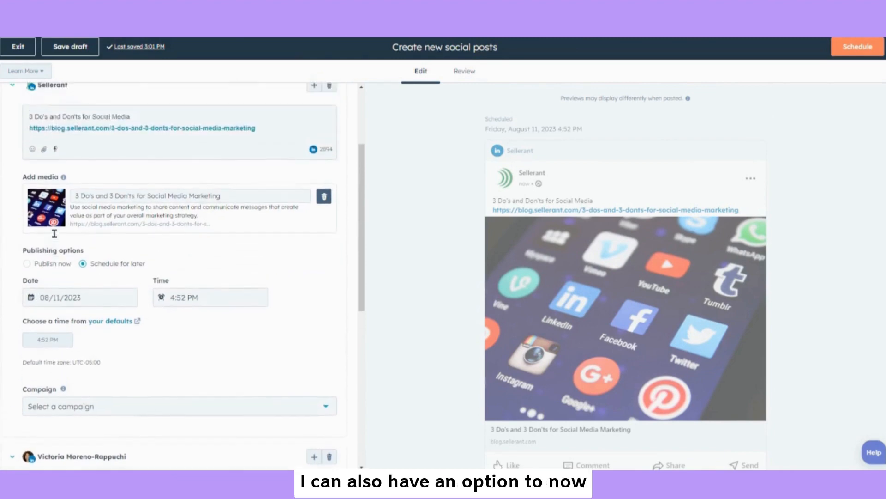
pyautogui.scroll(1, 54, 234)
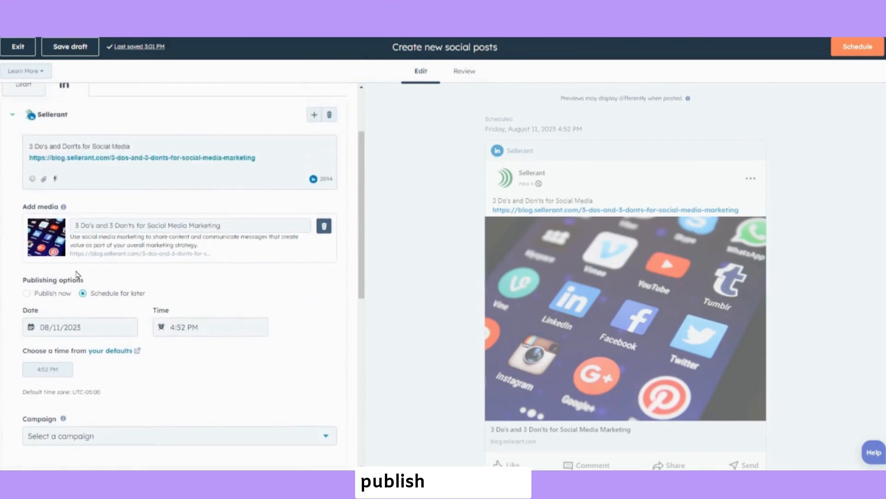
pyautogui.click(27, 294)
pyautogui.scroll(-4, 47, 313)
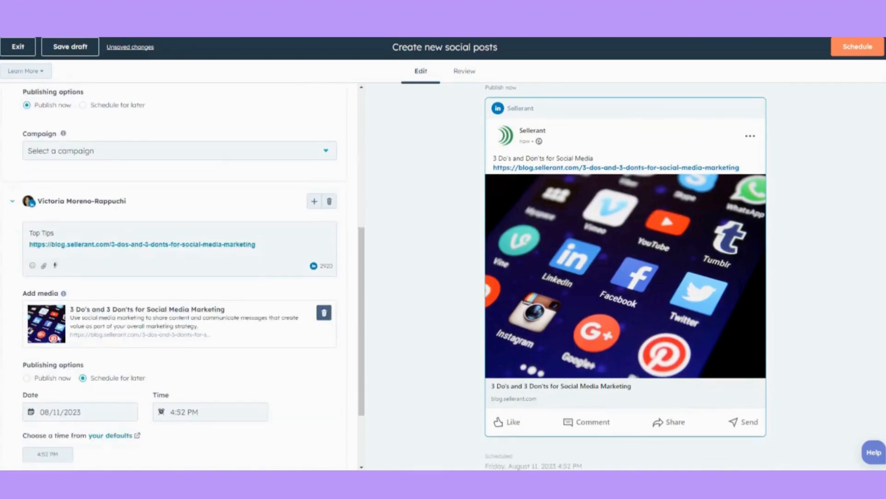
pyautogui.scroll(-1, 26, 332)
pyautogui.click(26, 332)
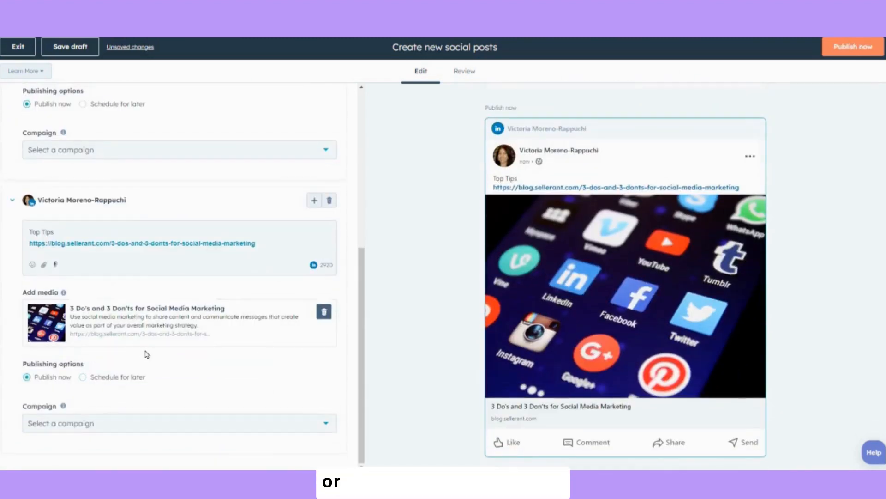
# Switch the Sellerant post to Schedule for later and set its date to 08/15/2023.
pyautogui.scroll(4, 146, 354)
pyautogui.click(83, 294)
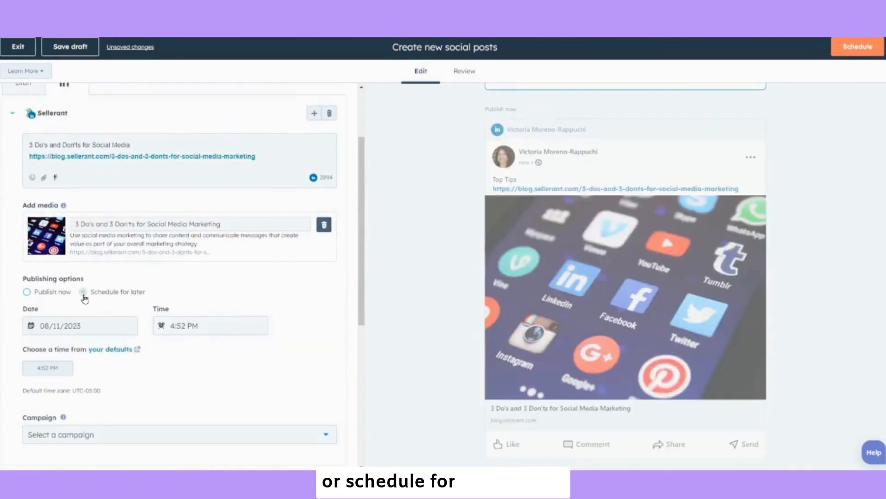
pyautogui.scroll(-1, 100, 306)
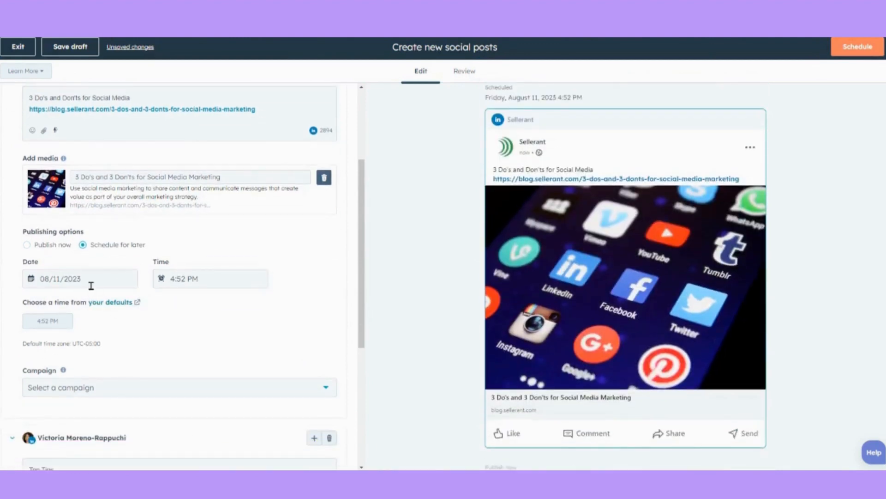
pyautogui.click(91, 283)
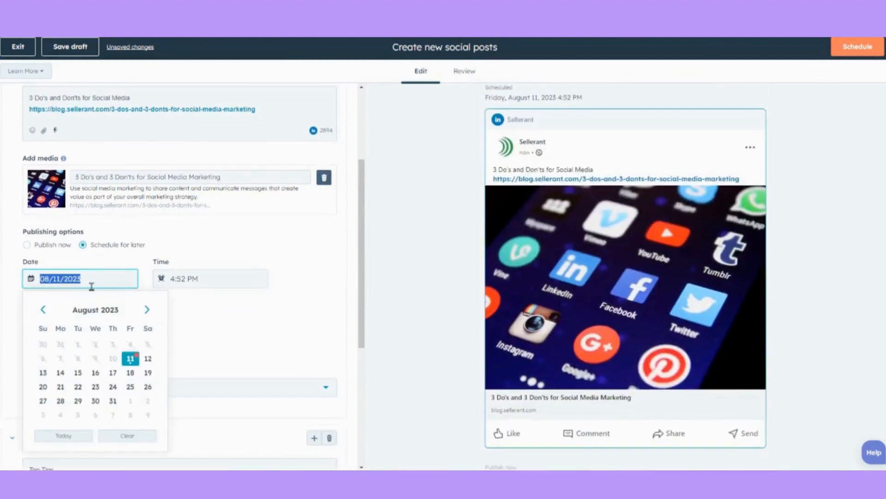
pyautogui.click(77, 372)
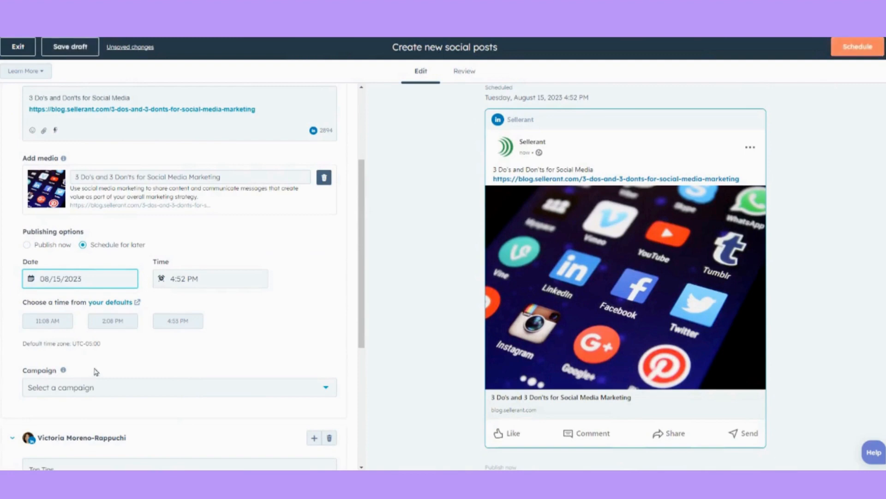
# Set the Sellerant post's scheduled time to 3:00 PM.
pyautogui.click(232, 279)
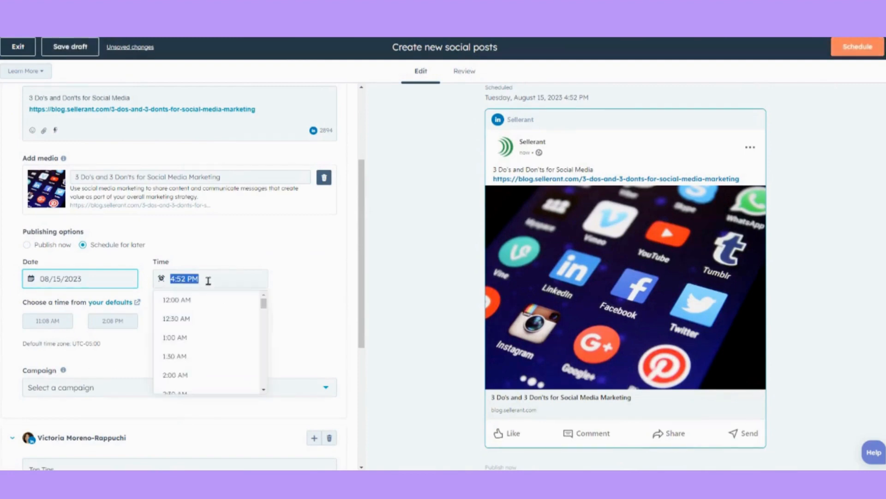
pyautogui.scroll(-1, 189, 370)
pyautogui.scroll(-3, 189, 375)
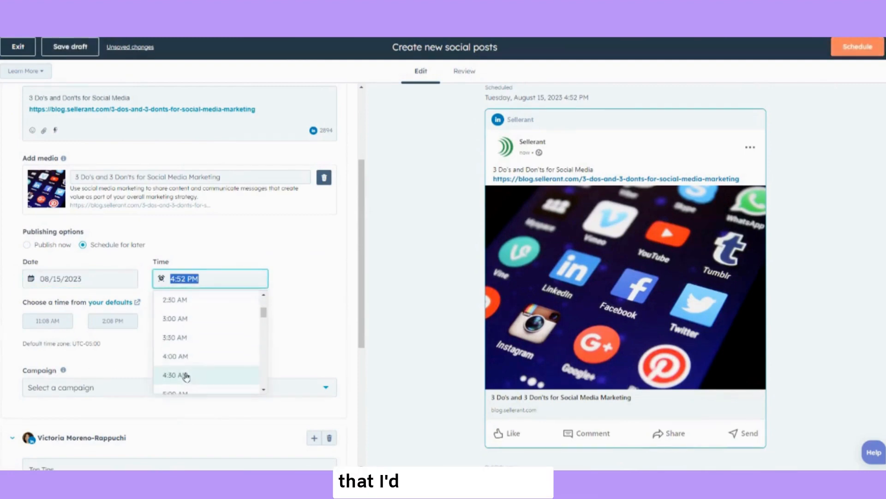
pyautogui.scroll(-10, 206, 380)
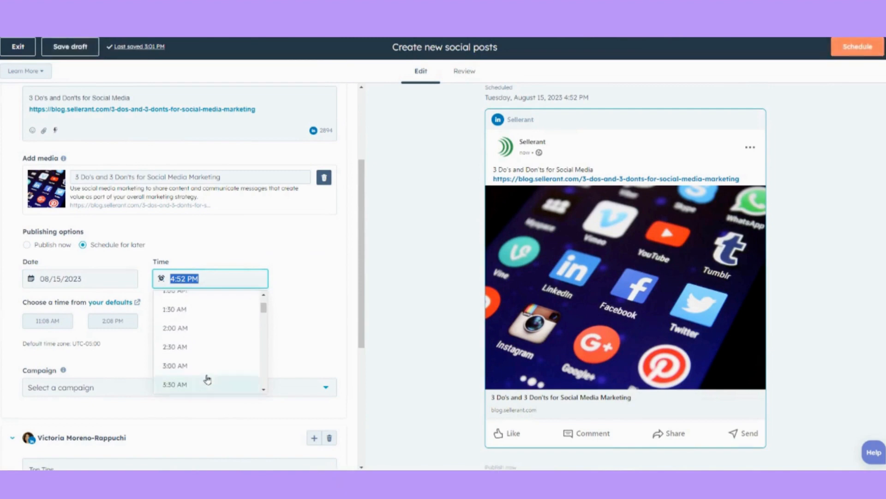
pyautogui.click(175, 347)
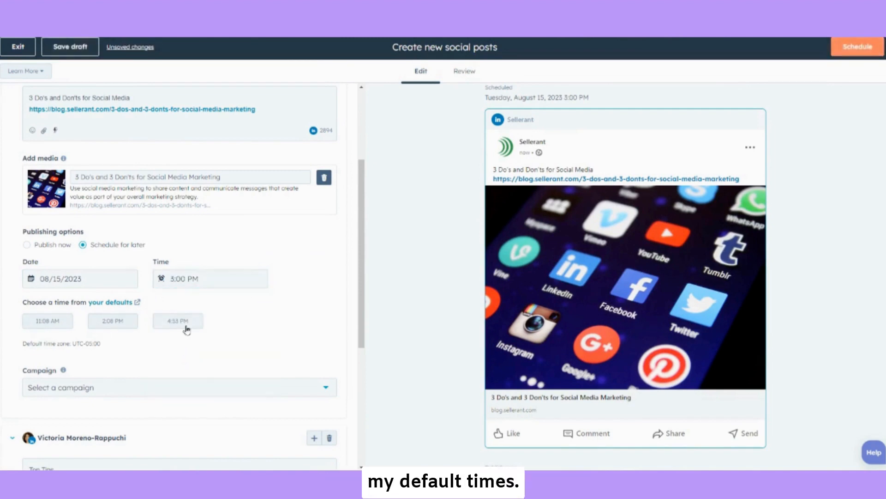
# Review the available campaigns and the create campaign option for the Sellerant post without choosing one.
pyautogui.scroll(-2, 185, 332)
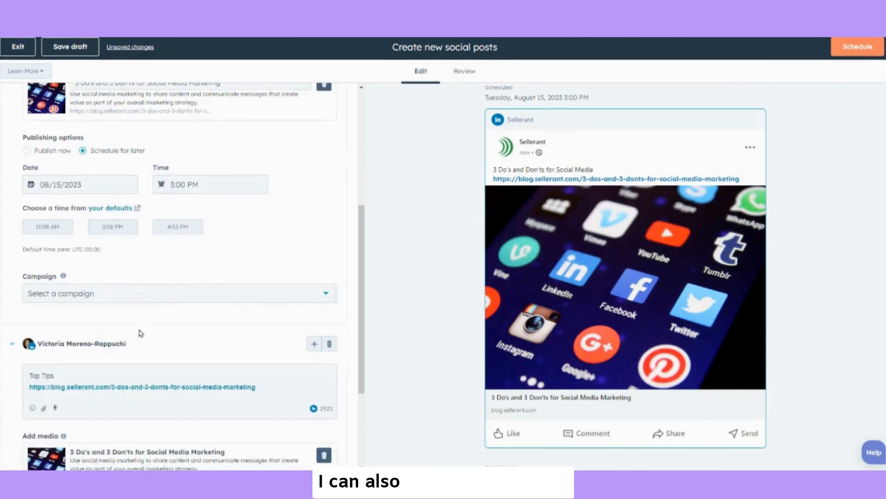
pyautogui.scroll(2, 263, 252)
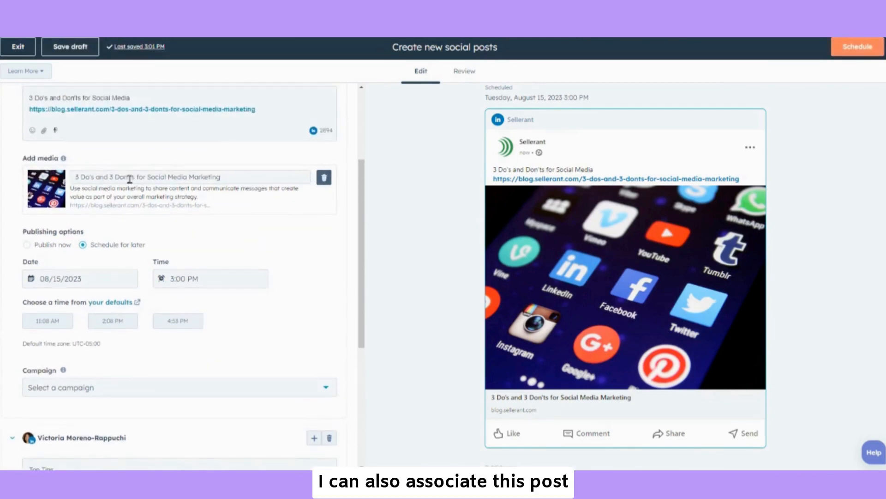
pyautogui.scroll(-2, 275, 337)
pyautogui.click(174, 293)
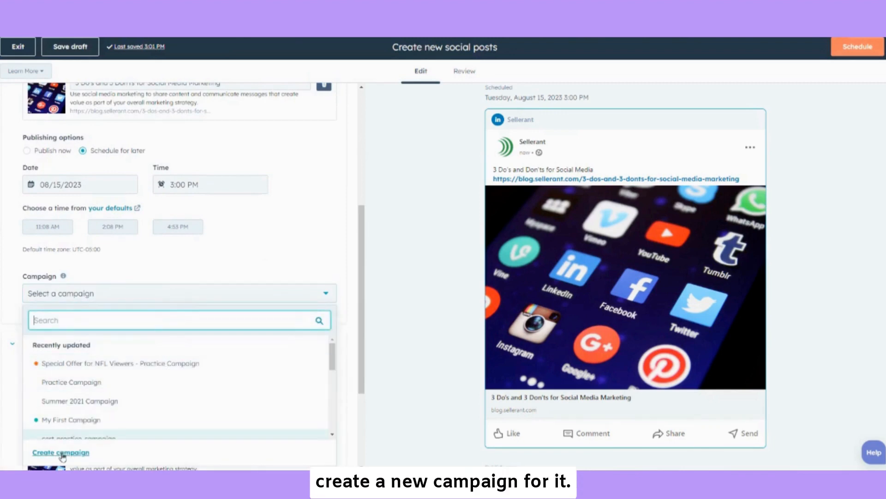
pyautogui.click(12, 268)
# Schedule the personal profile's post for later on 08/18/2023, using the default time 2:04 PM.
pyautogui.scroll(-3, 210, 286)
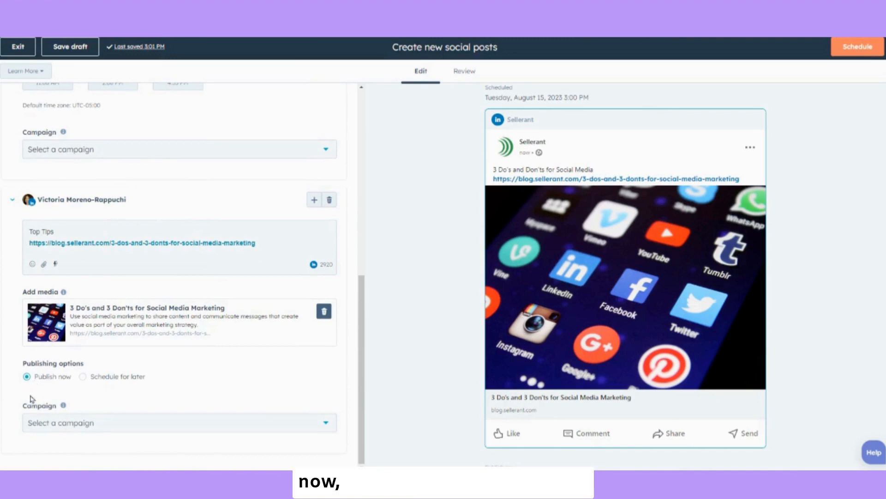
pyautogui.click(84, 377)
pyautogui.scroll(-2, 92, 374)
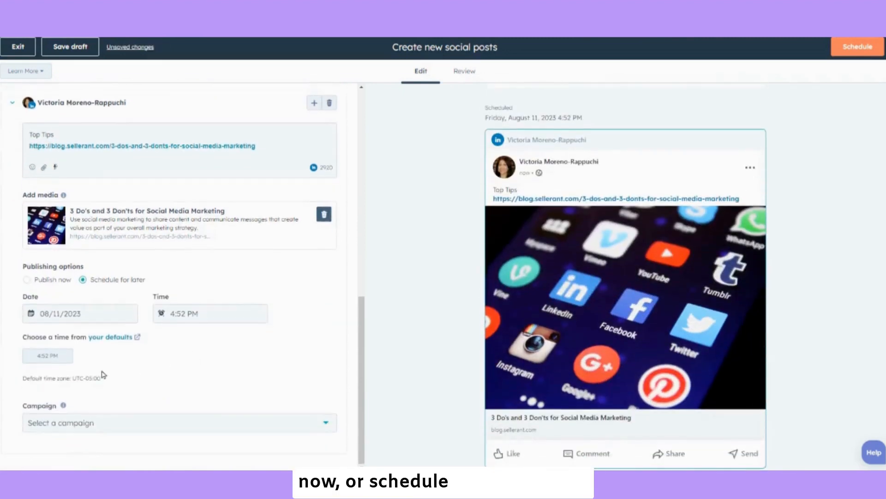
pyautogui.click(88, 314)
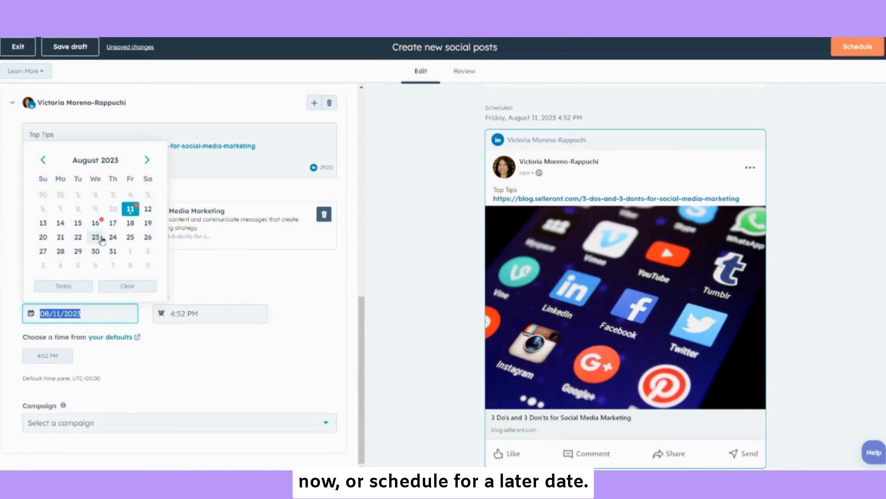
pyautogui.click(130, 223)
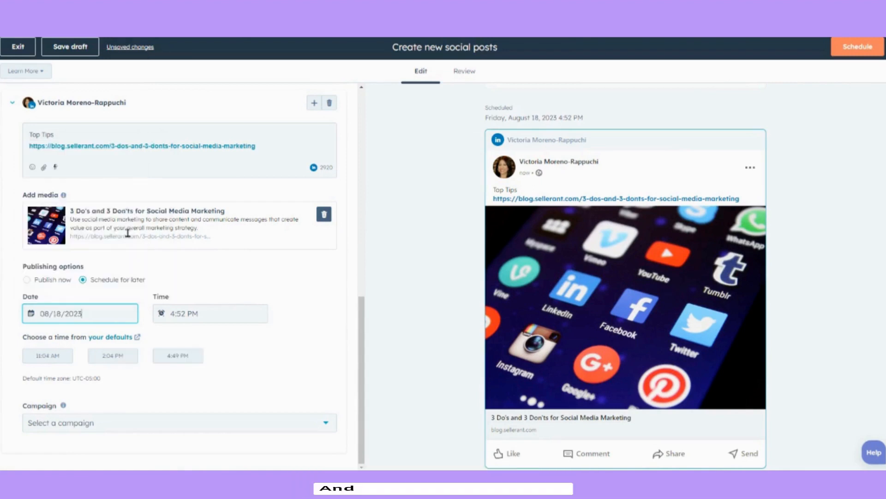
pyautogui.click(125, 361)
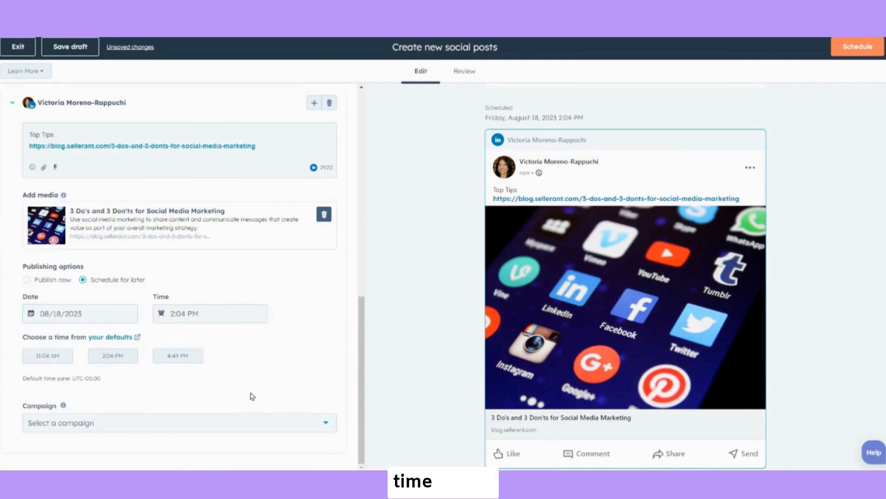
# Check the campaign choices for the personal profile's post without selecting one, and open the review list of both drafts.
pyautogui.click(225, 423)
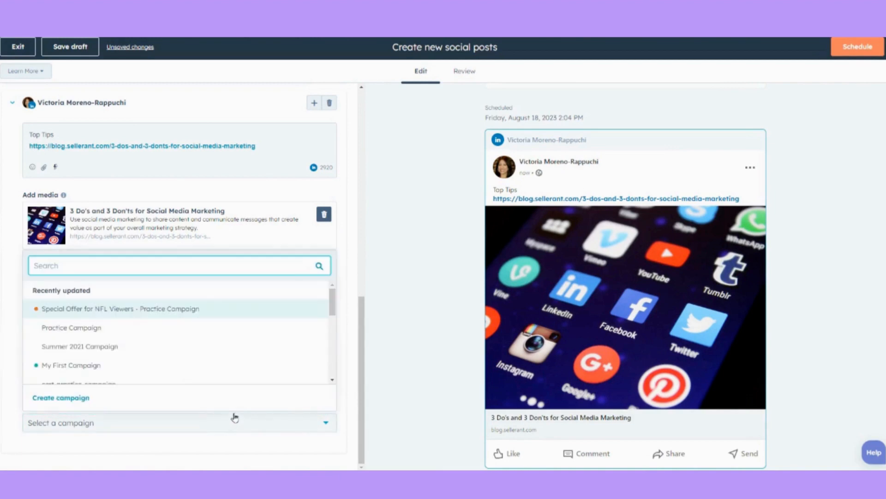
pyautogui.click(340, 252)
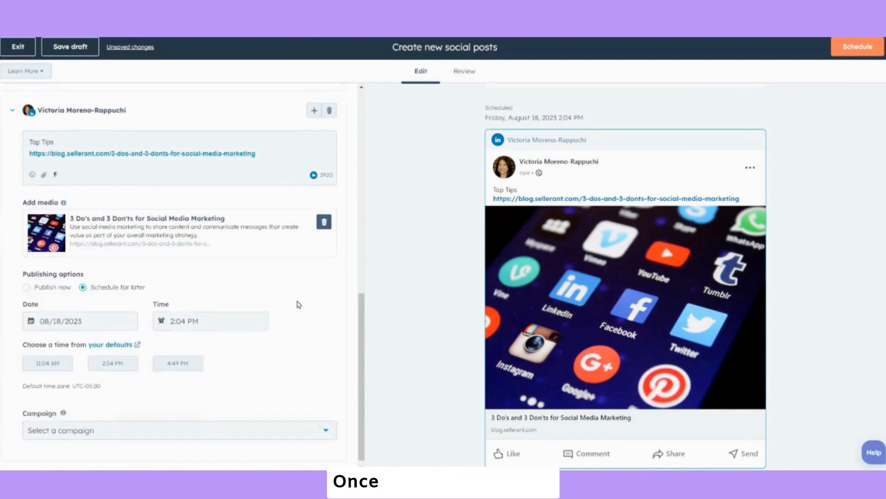
pyautogui.scroll(10, 296, 303)
pyautogui.scroll(1, 297, 303)
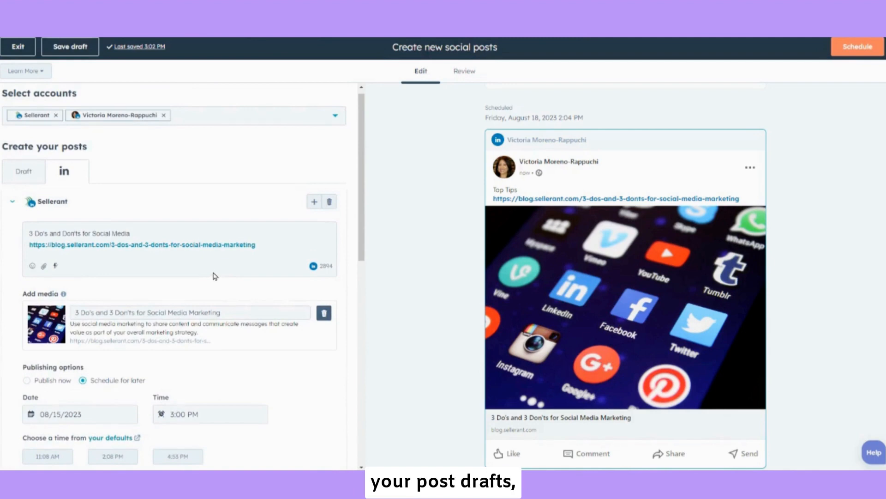
pyautogui.click(462, 73)
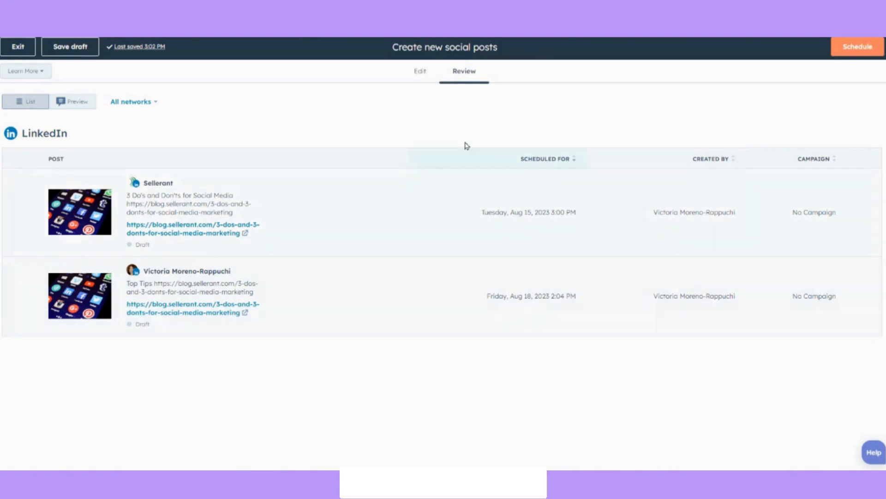
# Return to editing and compare the shared draft's content and publishing options with the LinkedIn version of the Sellerant post.
pyautogui.click(421, 72)
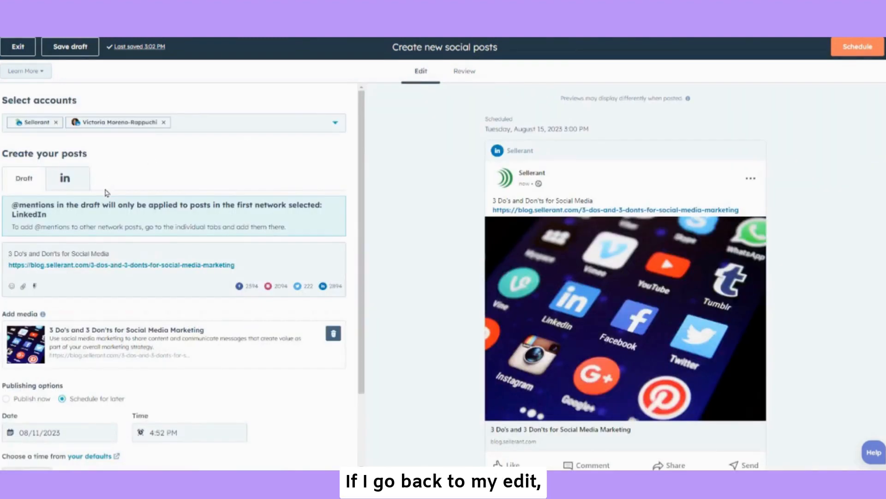
pyautogui.scroll(-2, 106, 194)
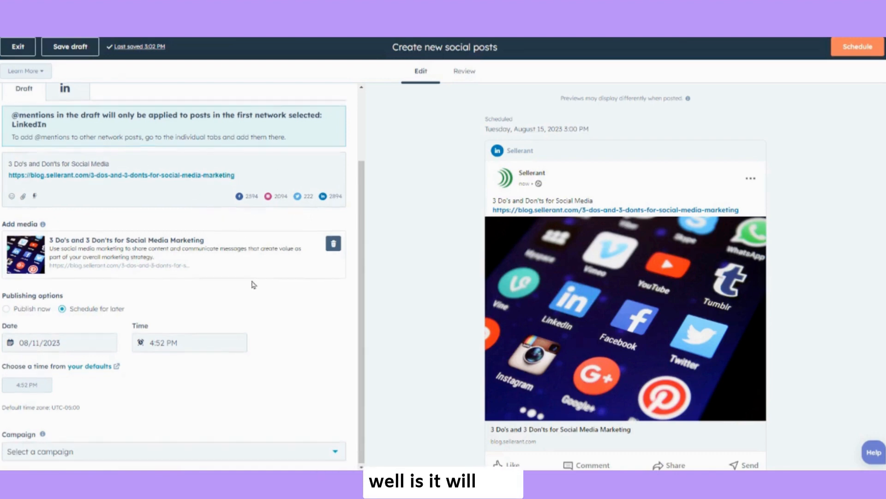
pyautogui.scroll(2, 251, 283)
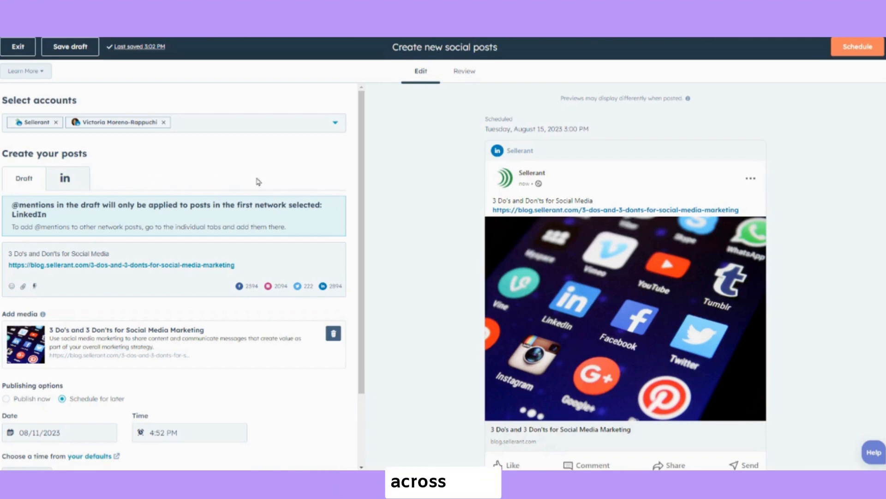
pyautogui.click(68, 181)
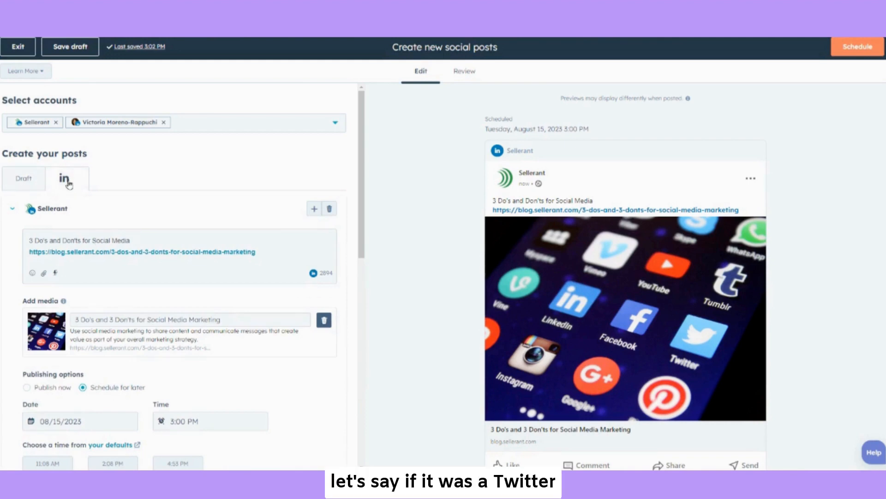
pyautogui.moveTo(162, 238); pyautogui.dragTo(19, 241)
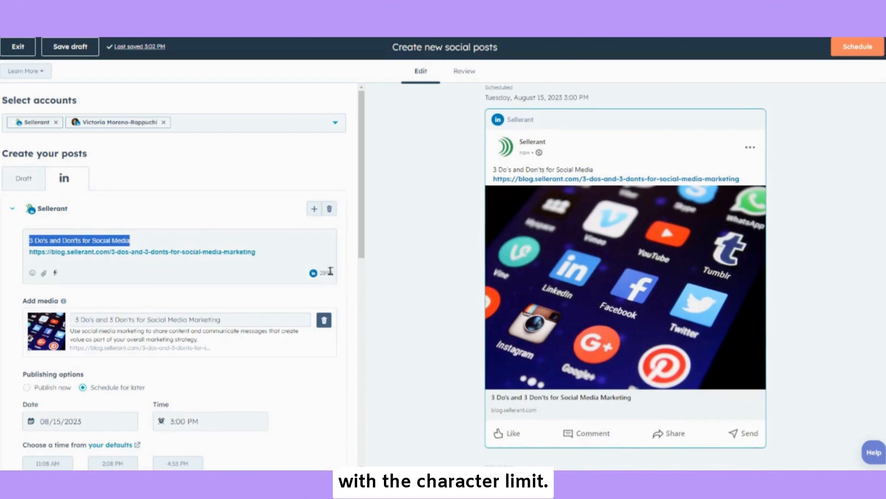
pyautogui.click(190, 163)
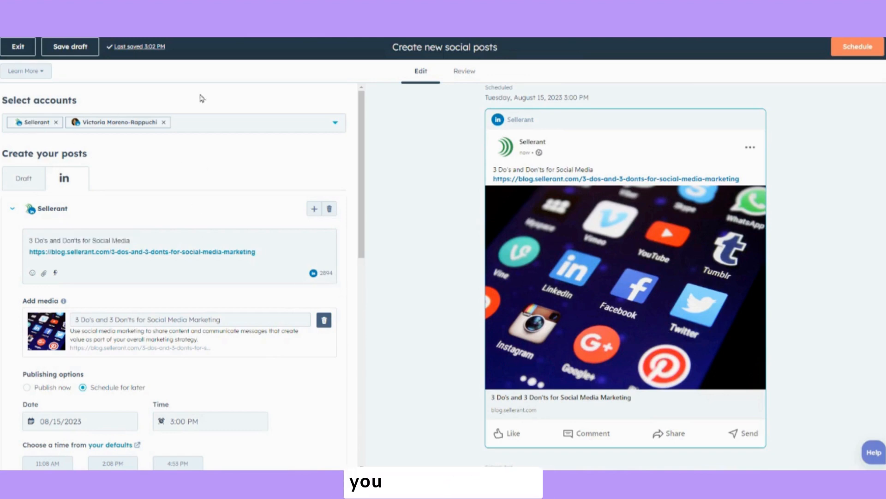
# Schedule both LinkedIn posts and view the social calendar filtered to LinkedIn accounts.
pyautogui.click(857, 53)
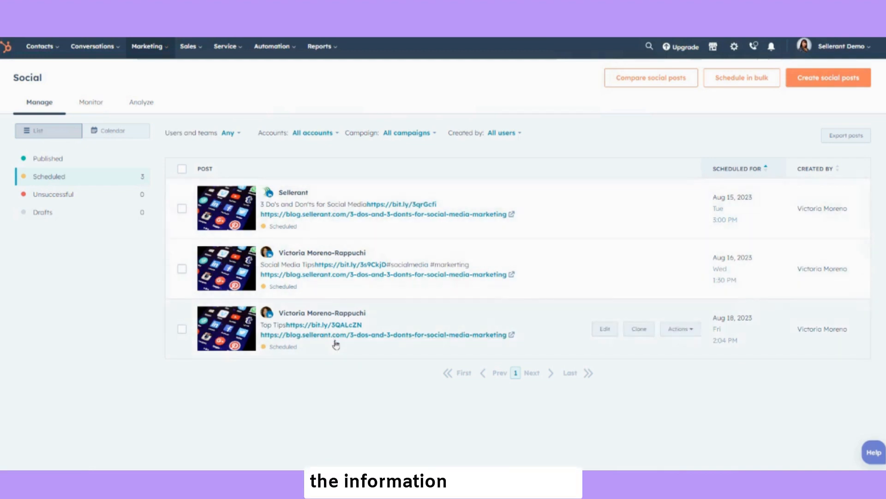
pyautogui.click(117, 130)
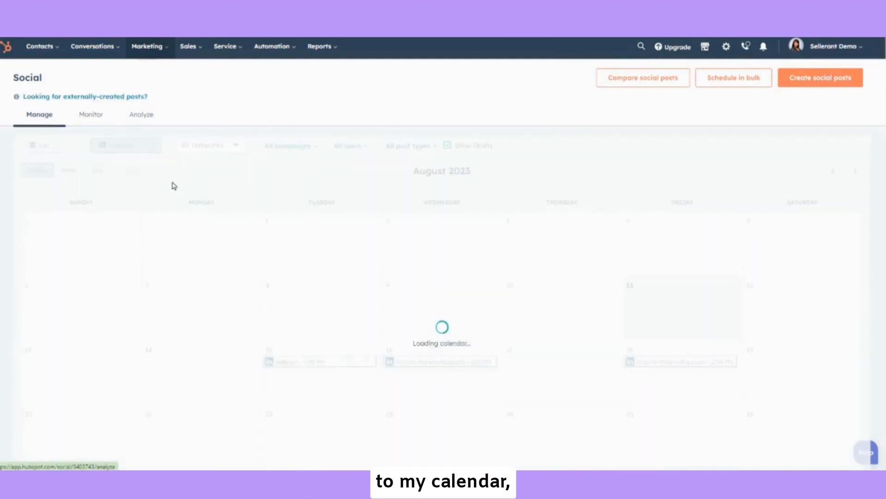
pyautogui.scroll(-2, 189, 211)
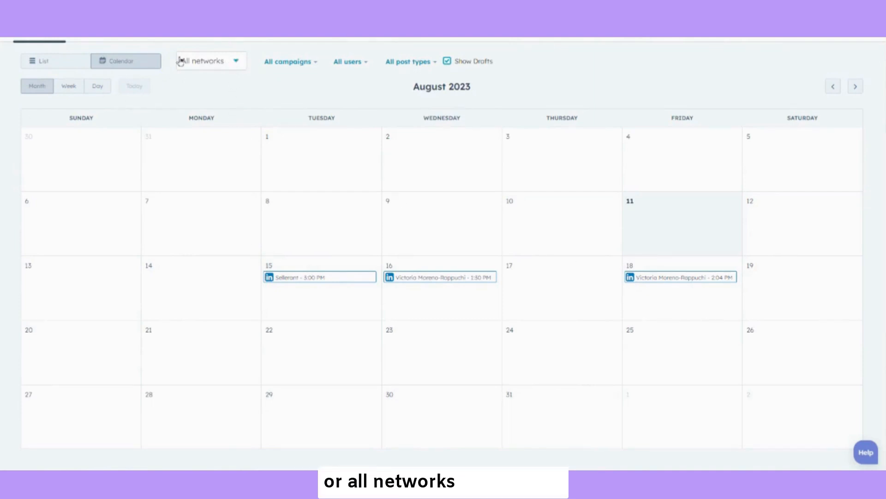
pyautogui.click(236, 61)
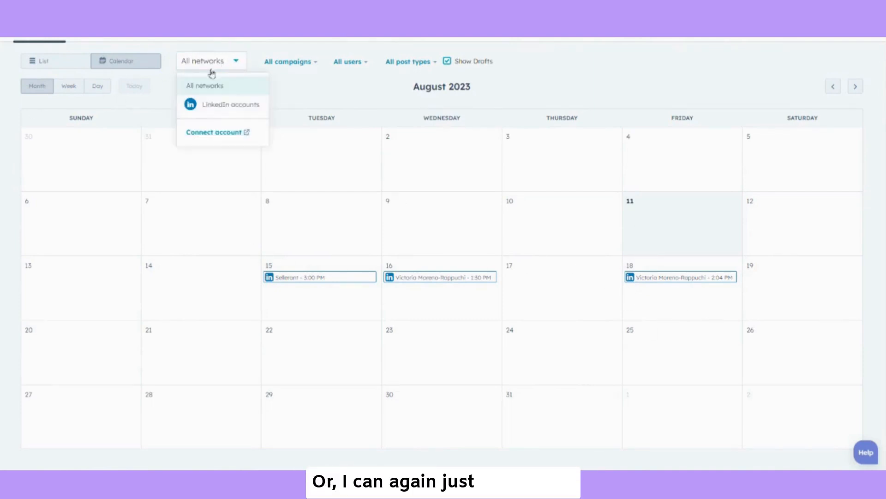
pyautogui.click(231, 105)
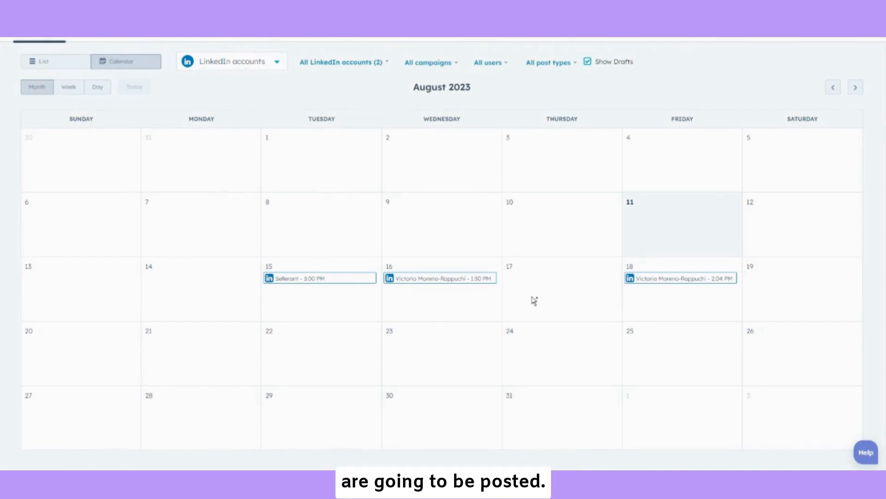
pyautogui.scroll(2, 241, 228)
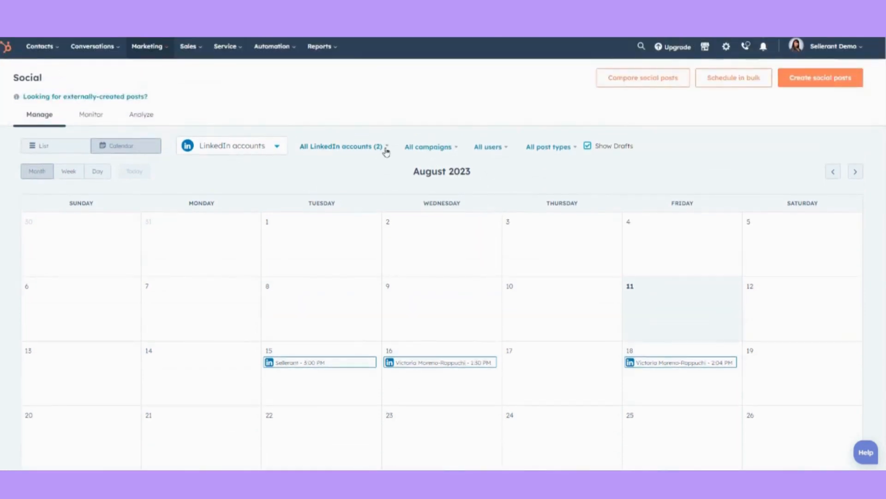
# Examine the Conversations and Interactions monitoring streams and the competitor stream's website form, closing it without adding a competitor.
pyautogui.click(97, 117)
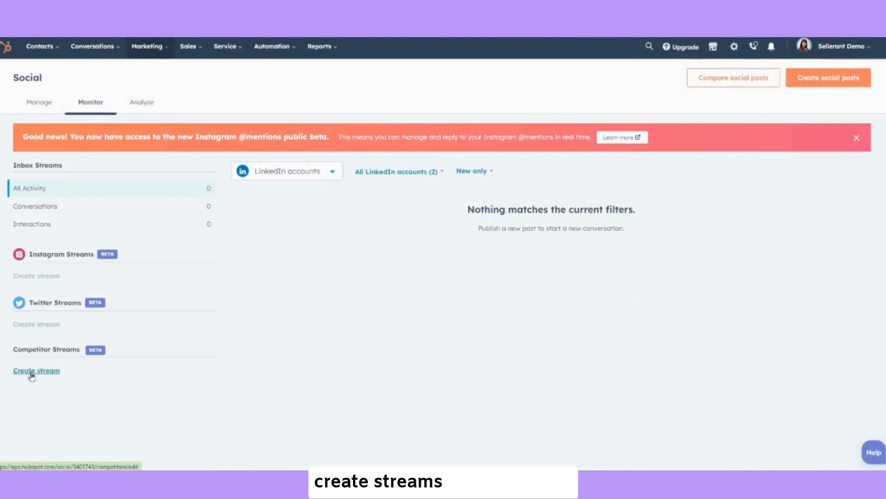
pyautogui.click(45, 206)
pyautogui.click(41, 227)
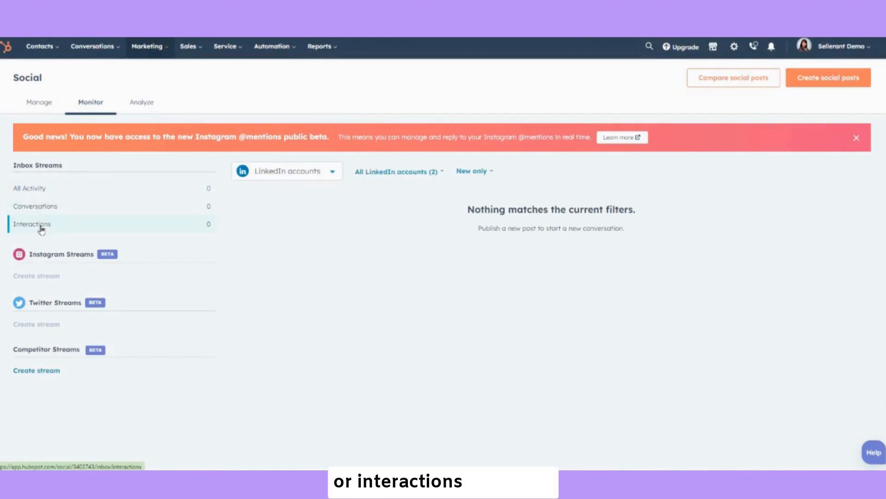
pyautogui.click(32, 372)
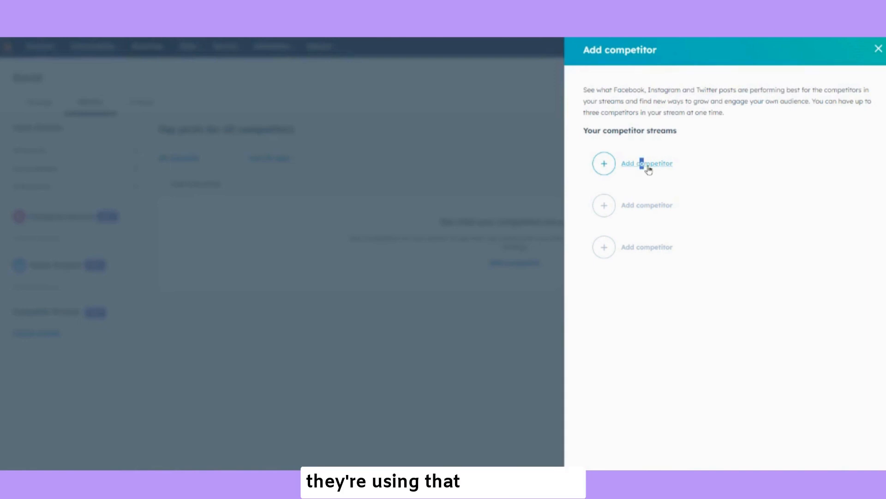
pyautogui.moveTo(641, 165); pyautogui.dragTo(731, 161)
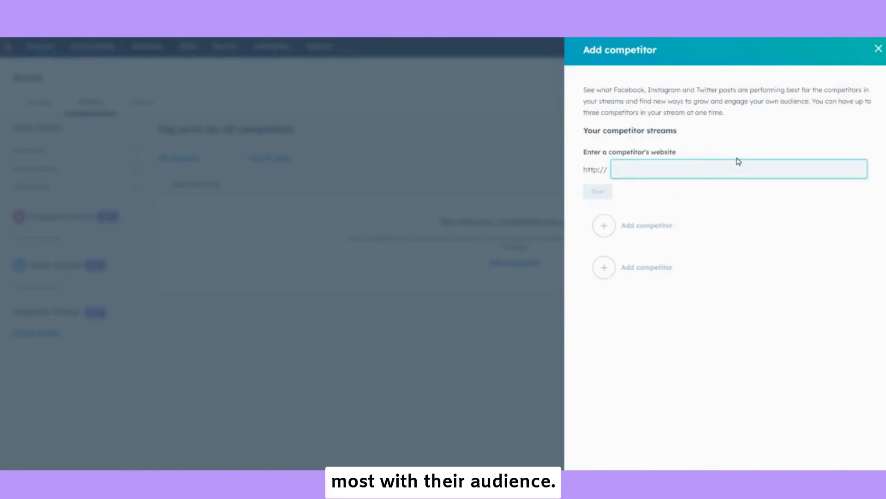
pyautogui.click(878, 49)
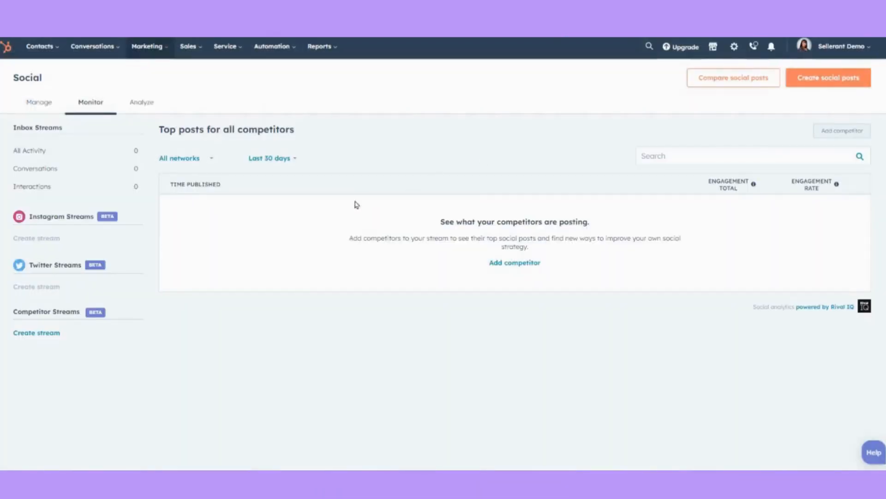
# Examine the social analytics reports, from Audience and Published Posts through Shares, Impressions, Sessions and New Contacts.
pyautogui.click(141, 105)
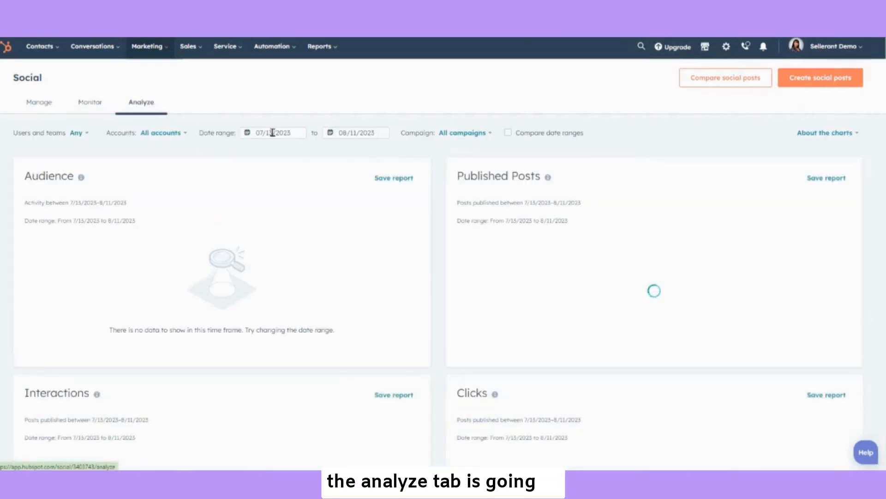
pyautogui.scroll(-8, 872, 247)
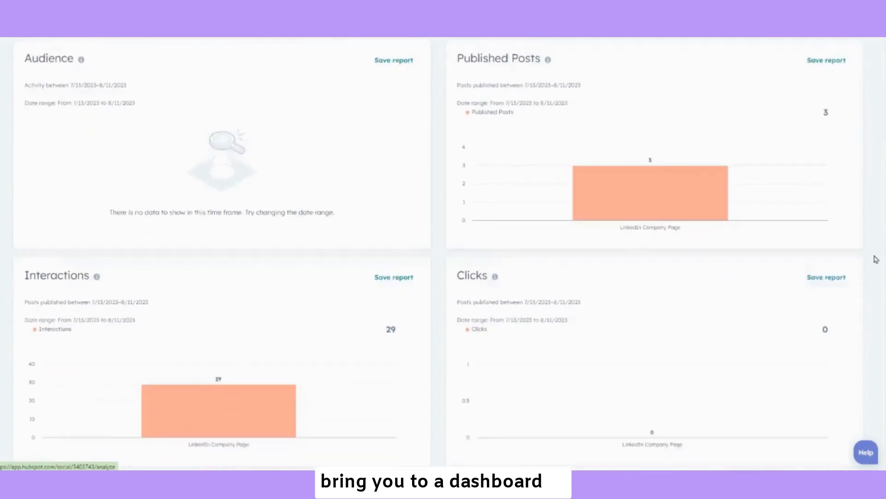
pyautogui.scroll(-6, 875, 261)
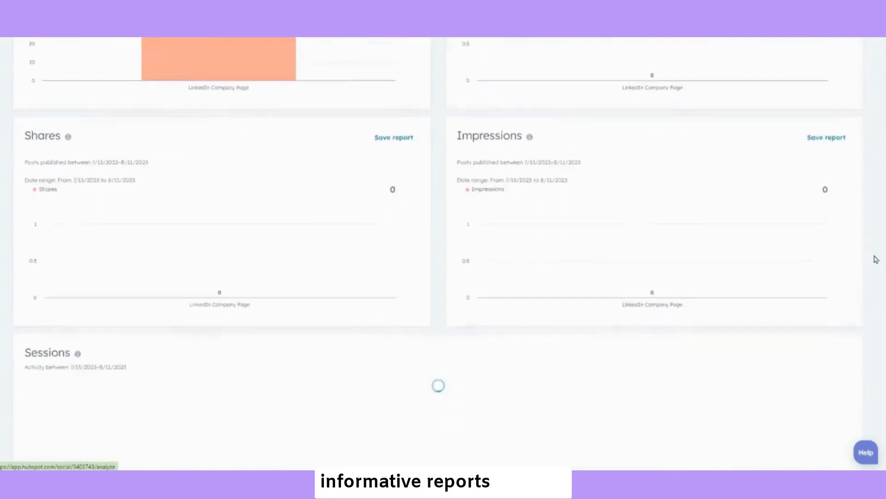
pyautogui.scroll(-3, 876, 264)
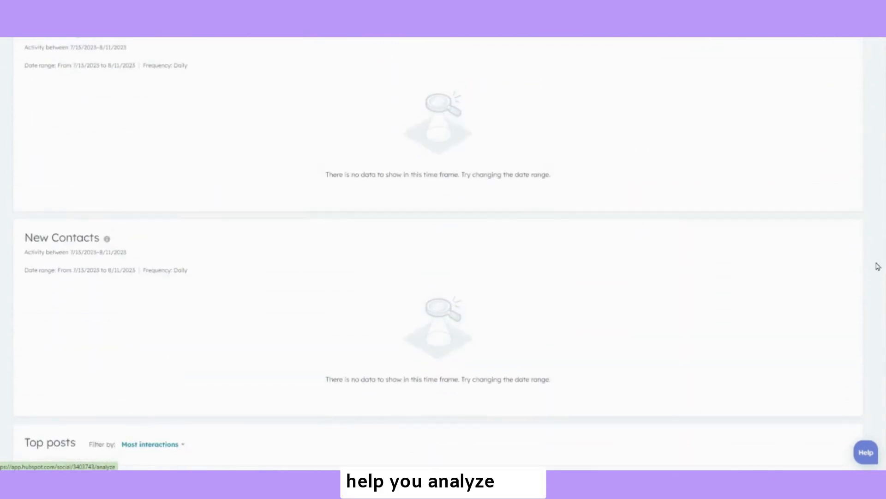
pyautogui.scroll(9, 878, 266)
pyautogui.scroll(8, 878, 267)
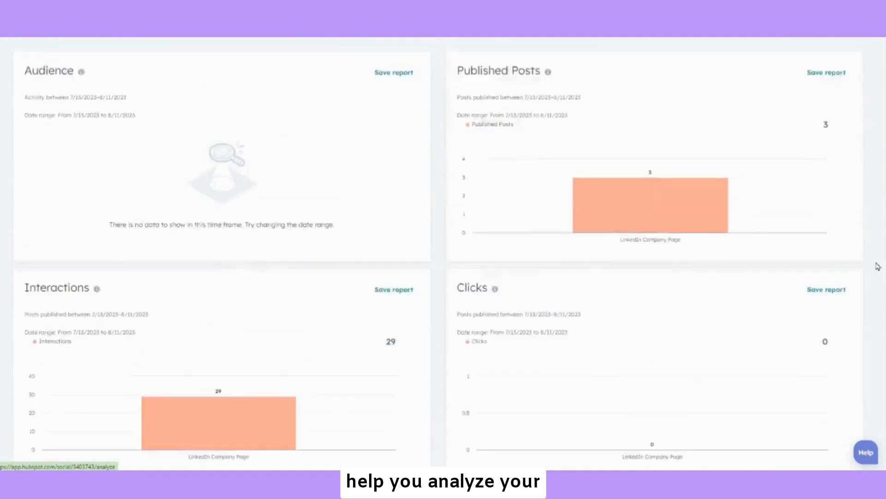
pyautogui.scroll(-1, 878, 266)
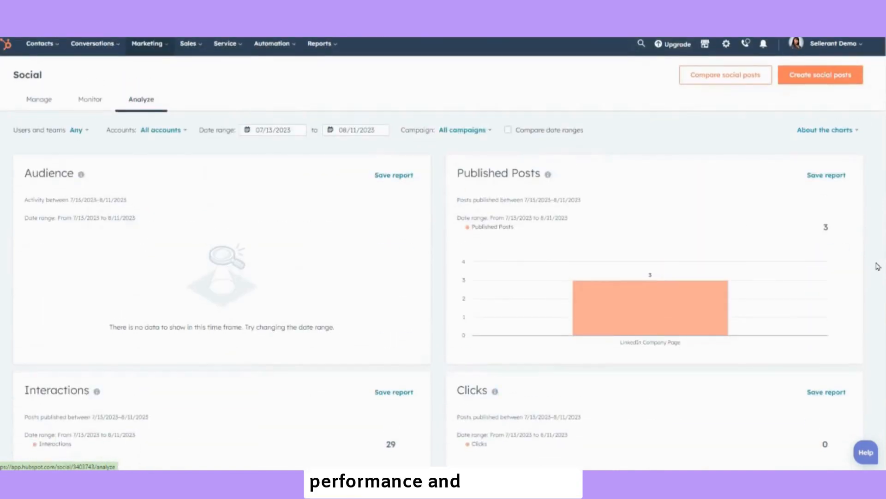
pyautogui.scroll(-1, 878, 267)
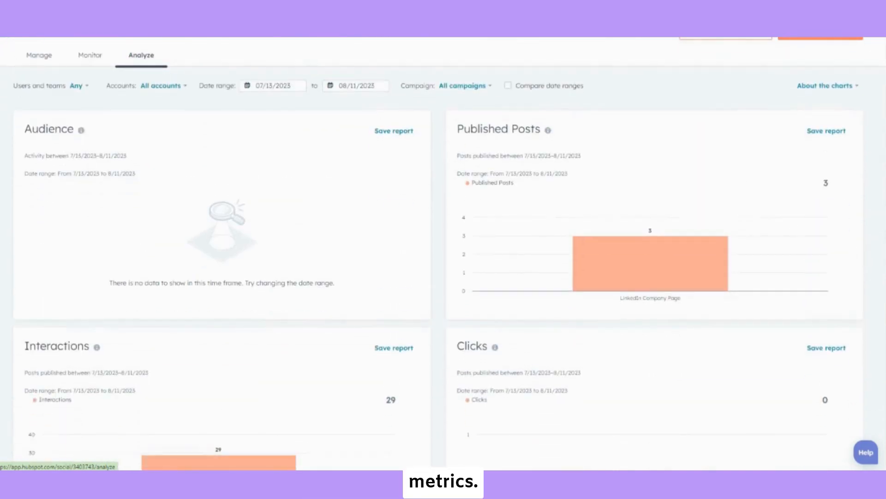
# Explore the analytics filters for accounts, date range and campaign, and briefly compare the reports with the previous date range.
pyautogui.click(179, 89)
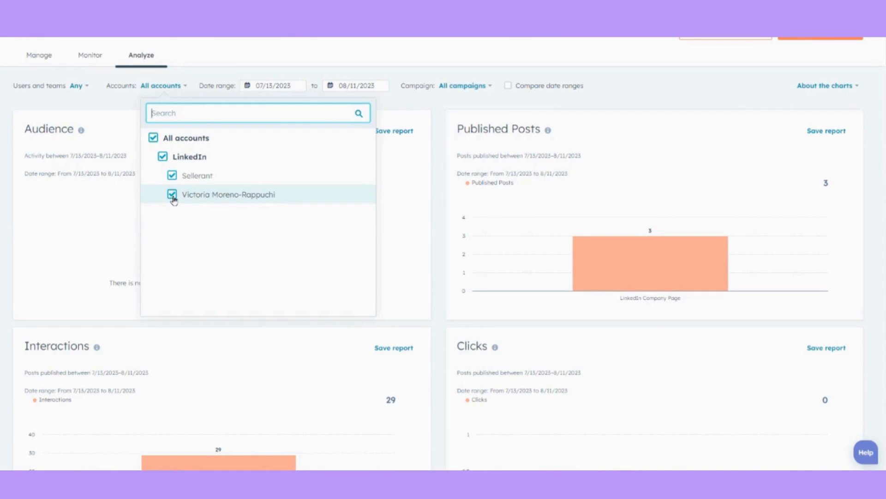
pyautogui.click(256, 82)
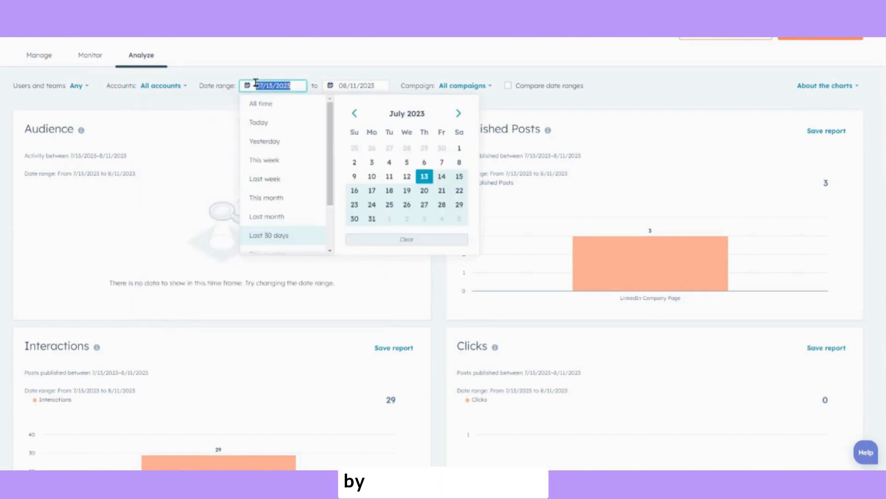
pyautogui.click(475, 86)
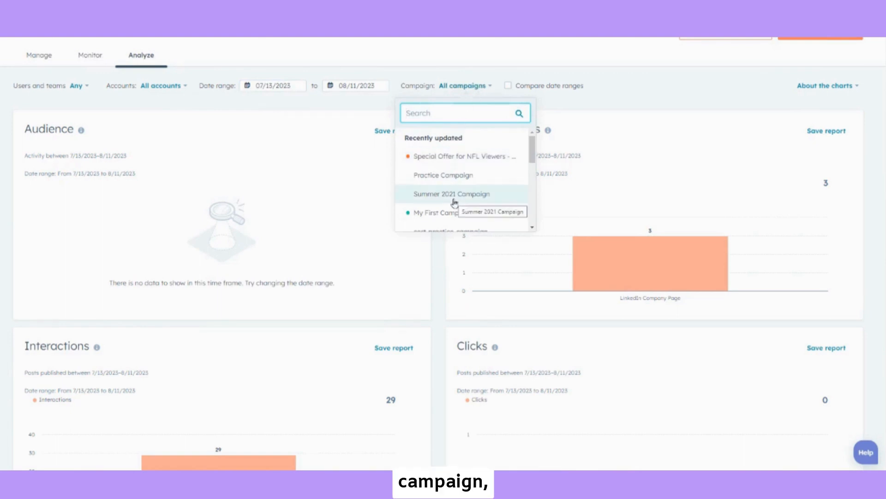
pyautogui.click(569, 99)
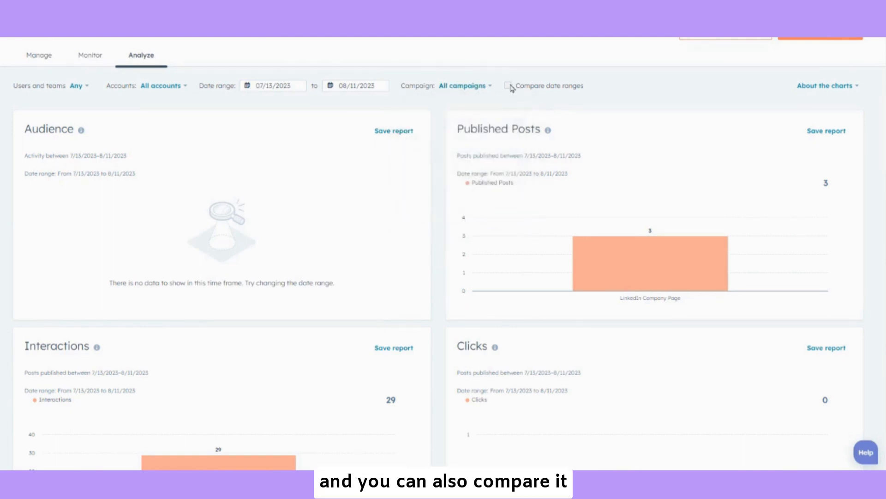
pyautogui.click(508, 85)
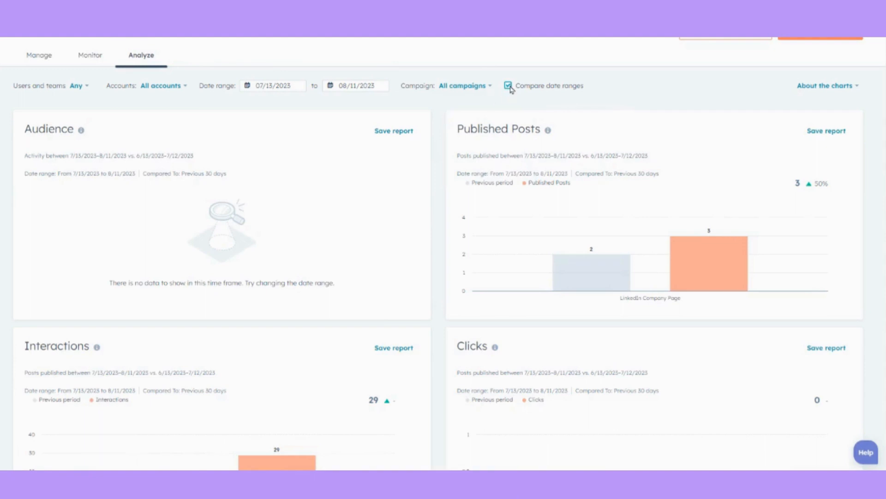
pyautogui.click(509, 85)
# Look over the Interactions, Clicks, Shares and Impressions reports once more, and return to managing the published social posts.
pyautogui.scroll(-4, 535, 226)
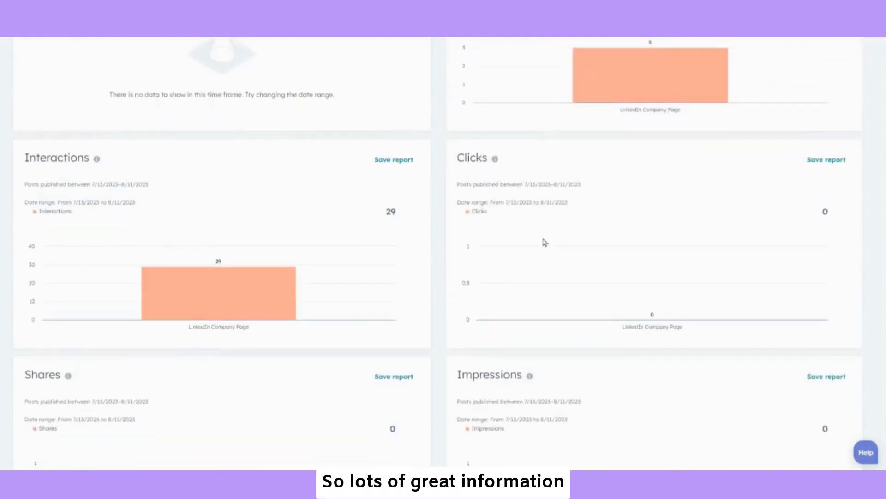
pyautogui.scroll(-5, 552, 258)
pyautogui.scroll(10, 569, 289)
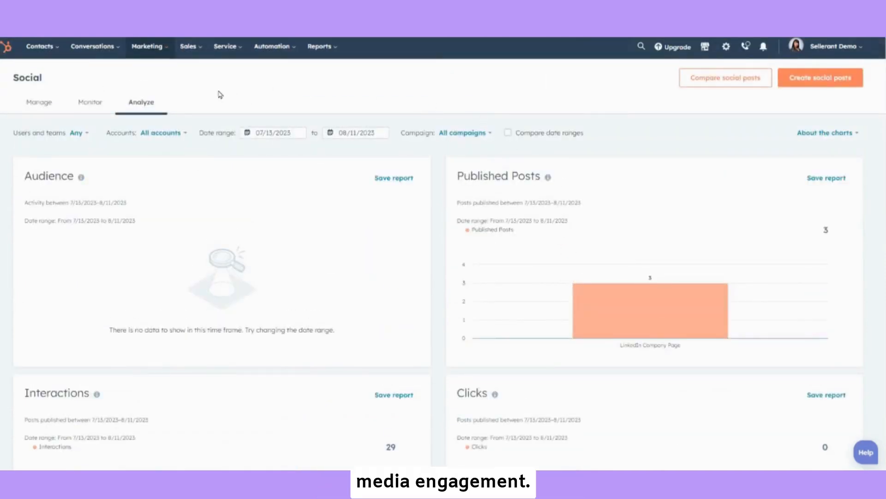
pyautogui.click(37, 102)
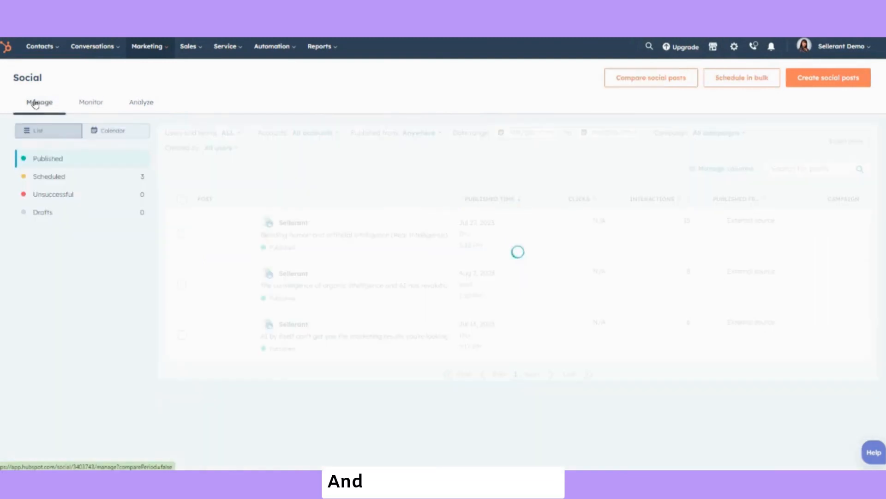